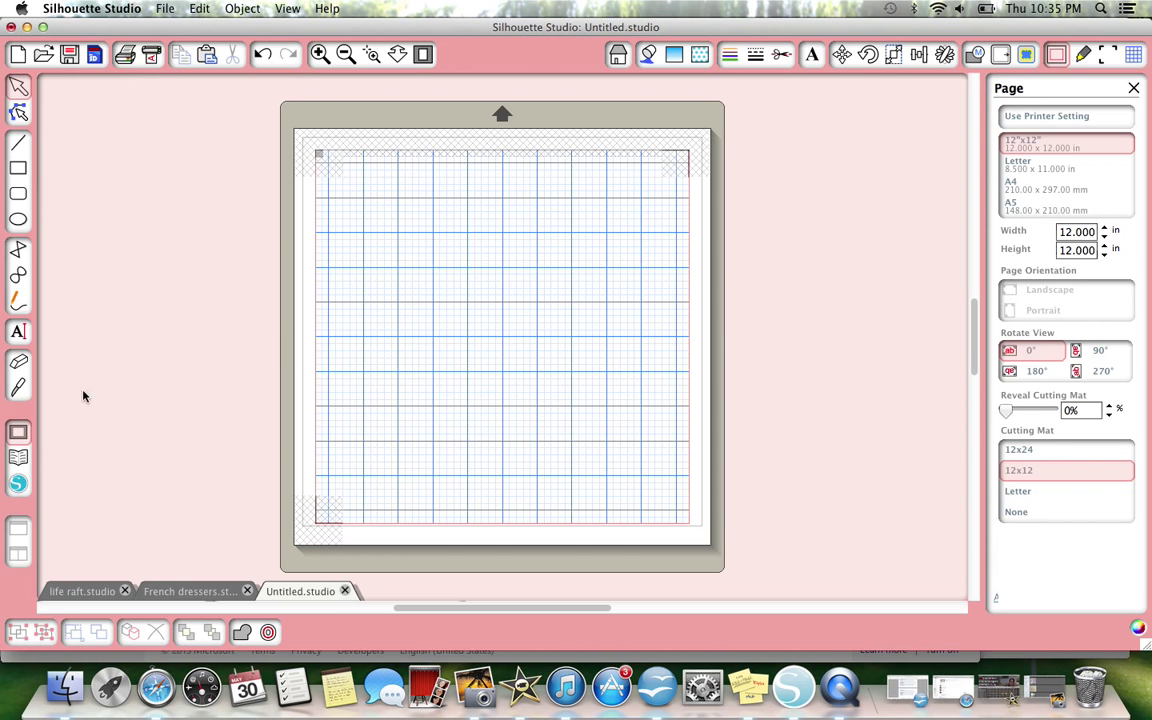
Show the design library beside the blank 12x12 mat and scroll All Designs to the beach girl wave jumper
{"action": "left_click", "coordinate": [19, 458]}
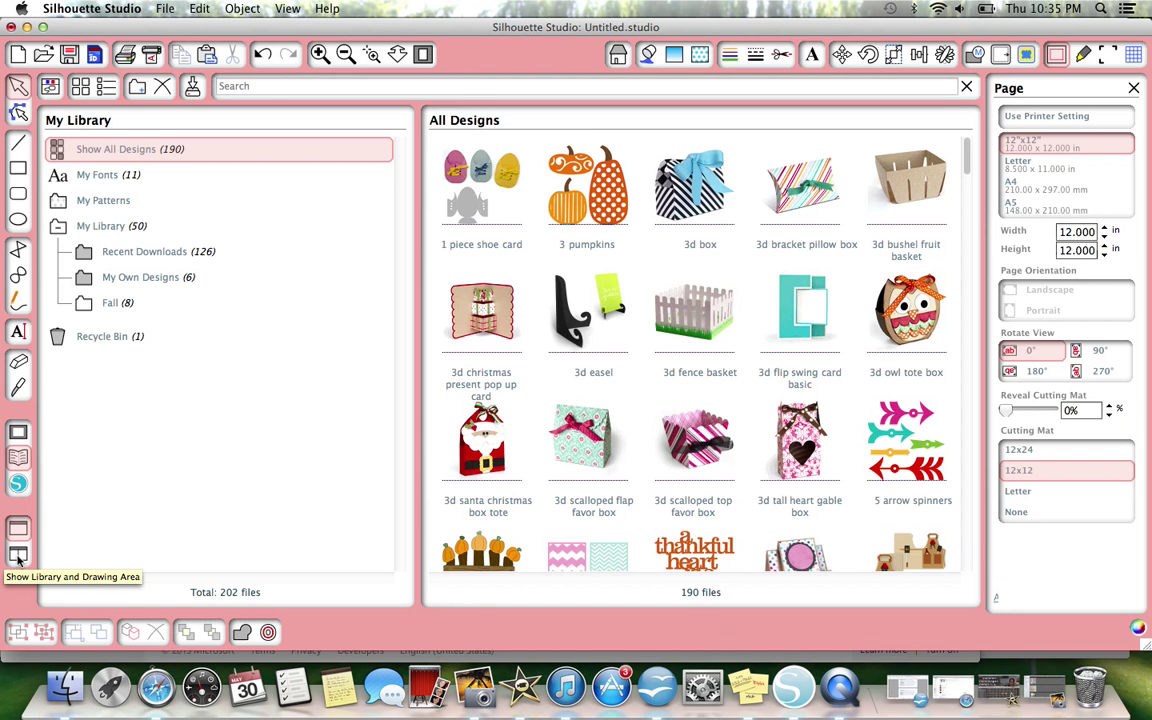
{"action": "left_click", "coordinate": [18, 558]}
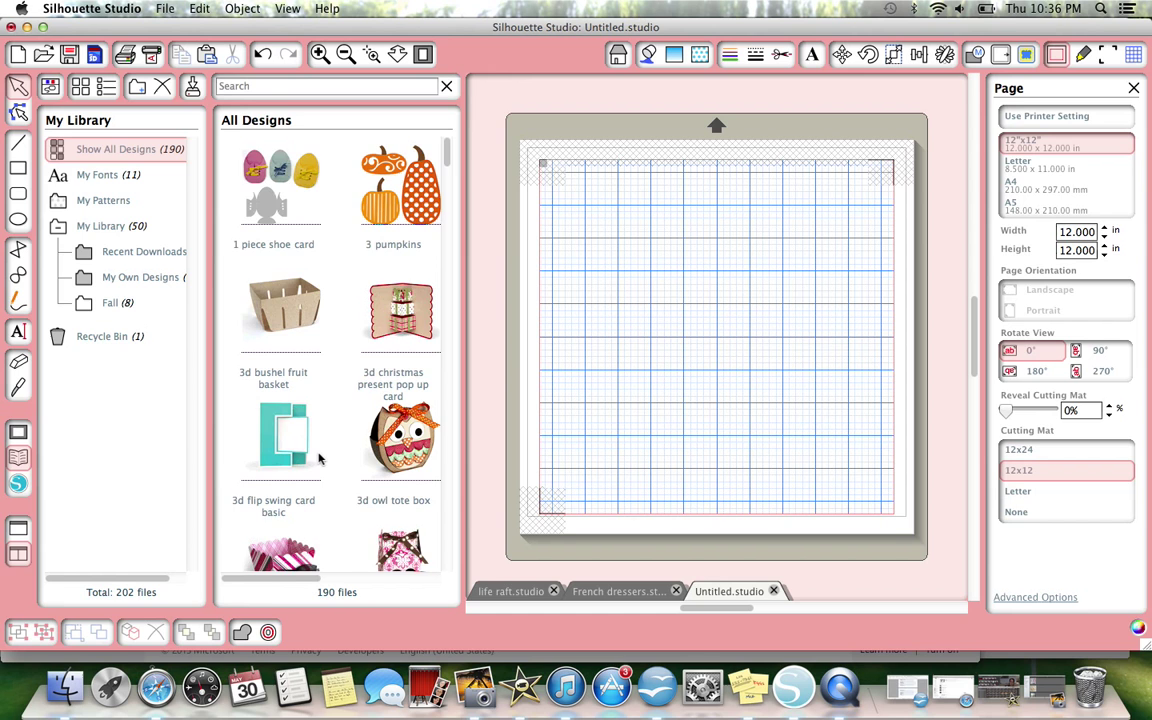
{"action": "scroll", "coordinate": [318, 457], "scroll_direction": "down", "scroll_amount": 10}
{"action": "scroll", "coordinate": [318, 457], "scroll_direction": "up", "scroll_amount": 10}
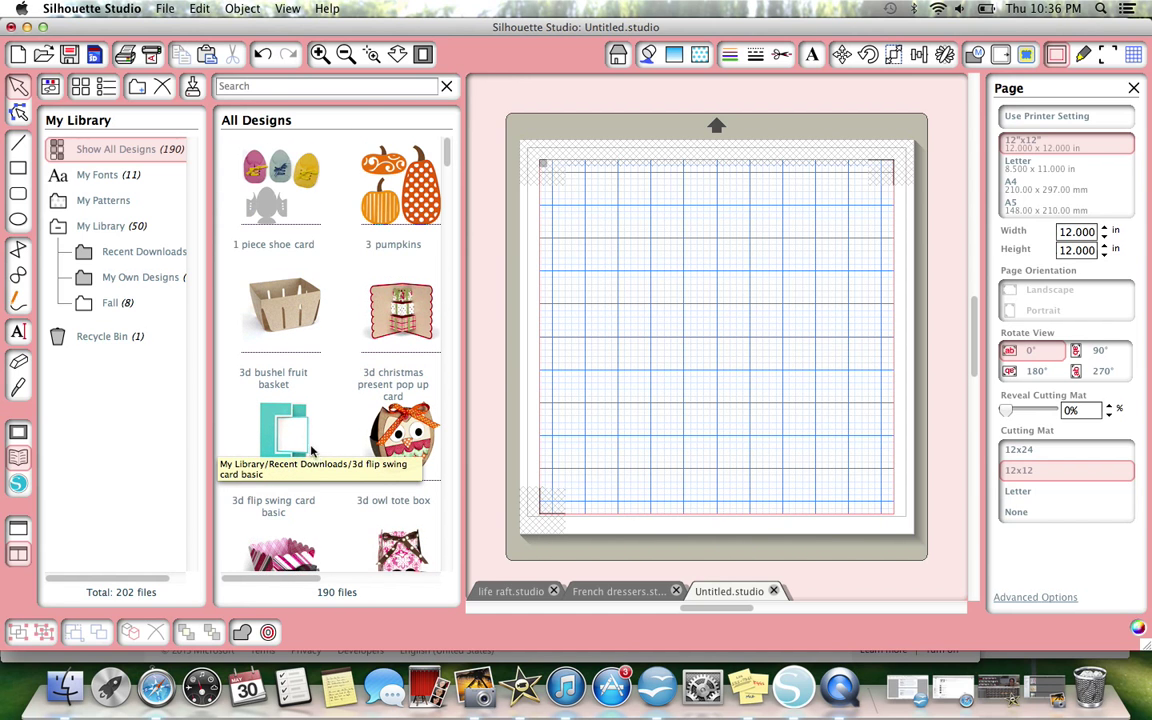
{"action": "scroll", "coordinate": [342, 334], "scroll_direction": "down", "scroll_amount": 8}
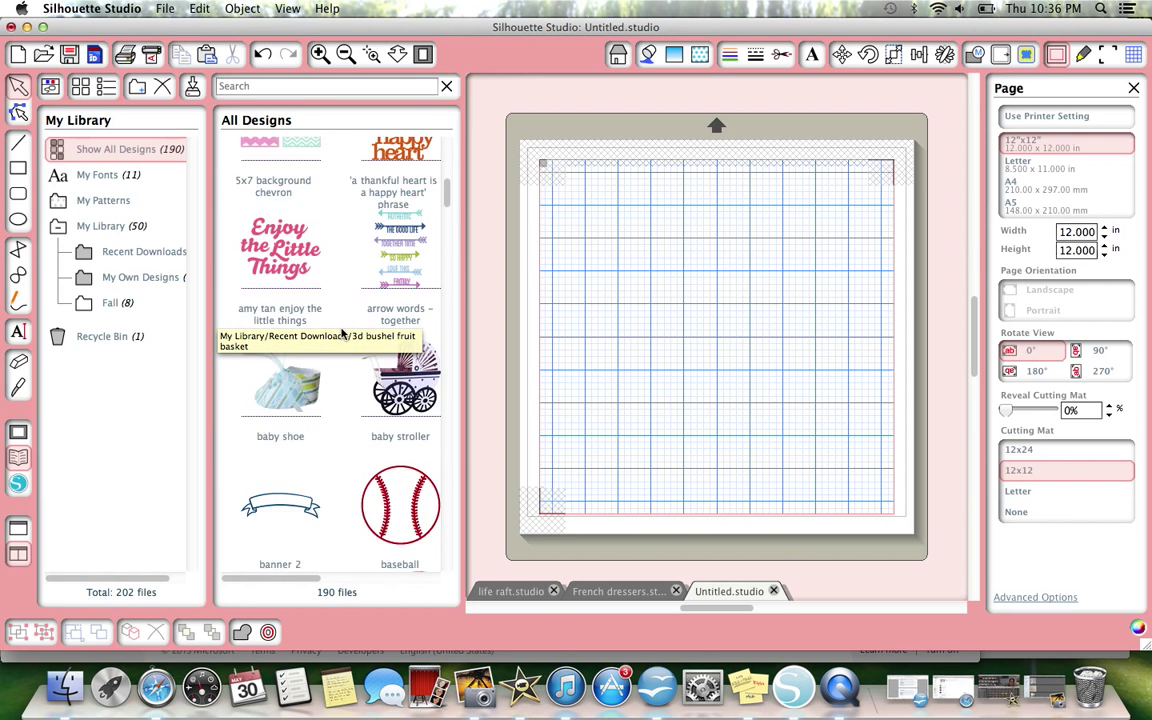
{"action": "scroll", "coordinate": [342, 334], "scroll_direction": "down", "scroll_amount": 7}
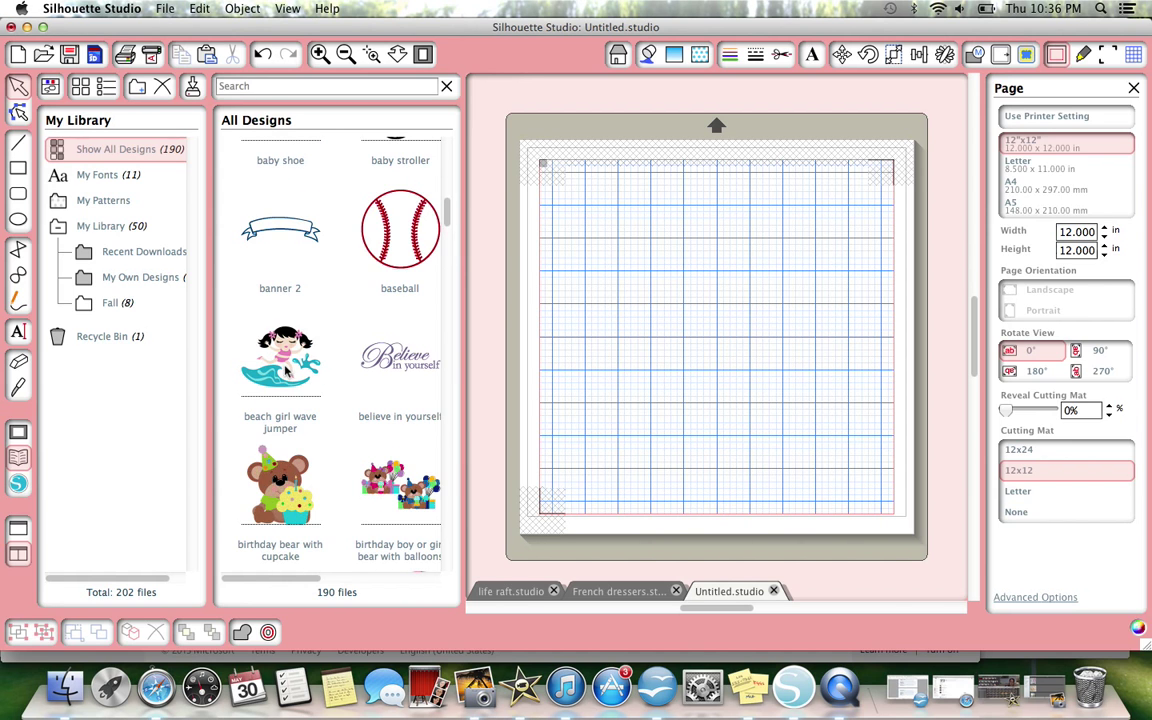
Drag the beach girl wave jumper design onto the mat and ungroup it into separate pieces
{"action": "left_click", "coordinate": [286, 375]}
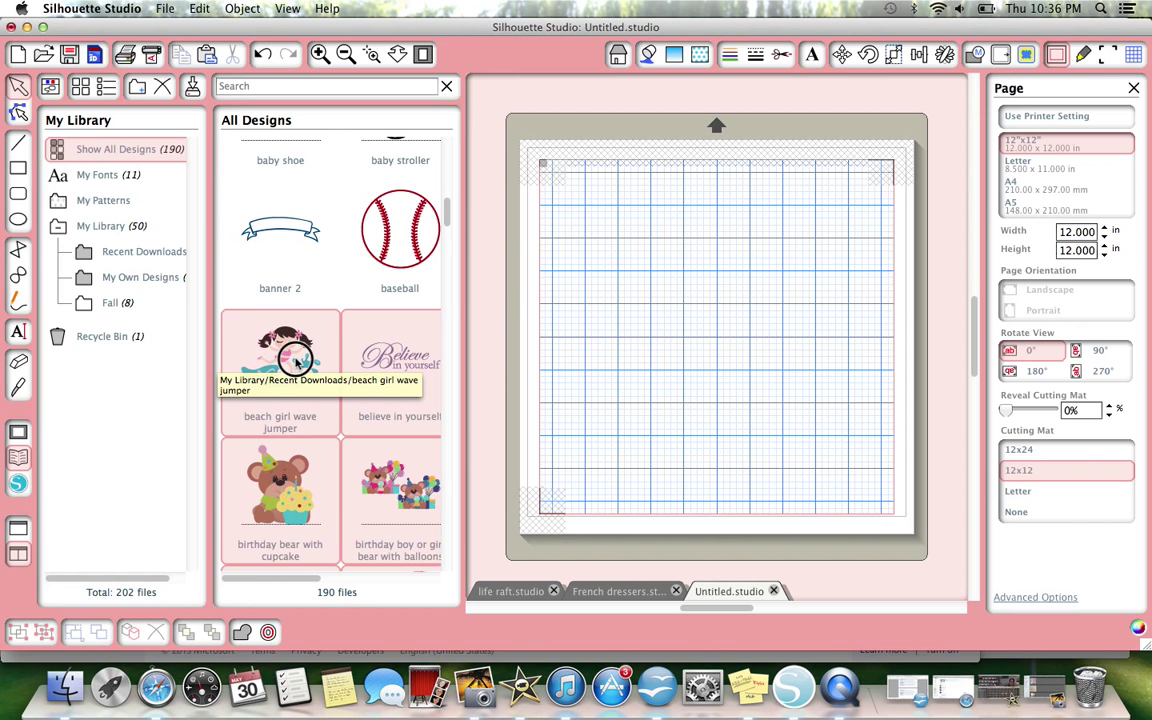
{"action": "left_click_drag", "start_coordinate": [298, 355], "coordinate": [642, 300]}
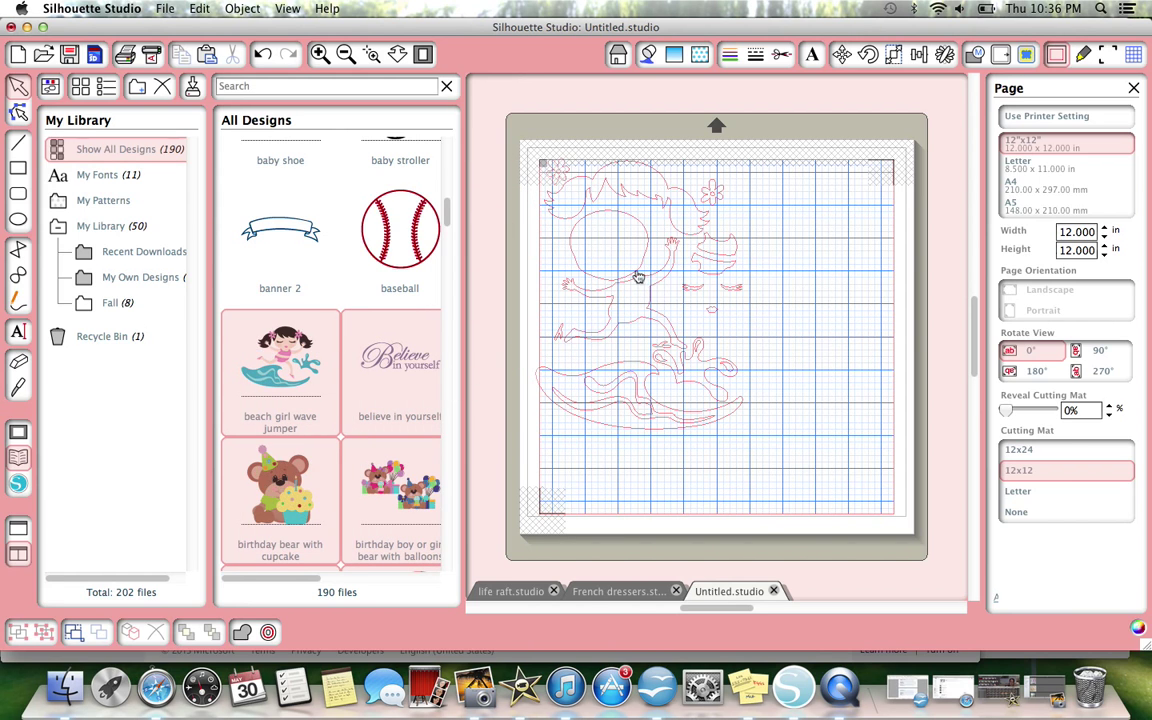
{"action": "left_click_drag", "start_coordinate": [615, 255], "coordinate": [679, 273]}
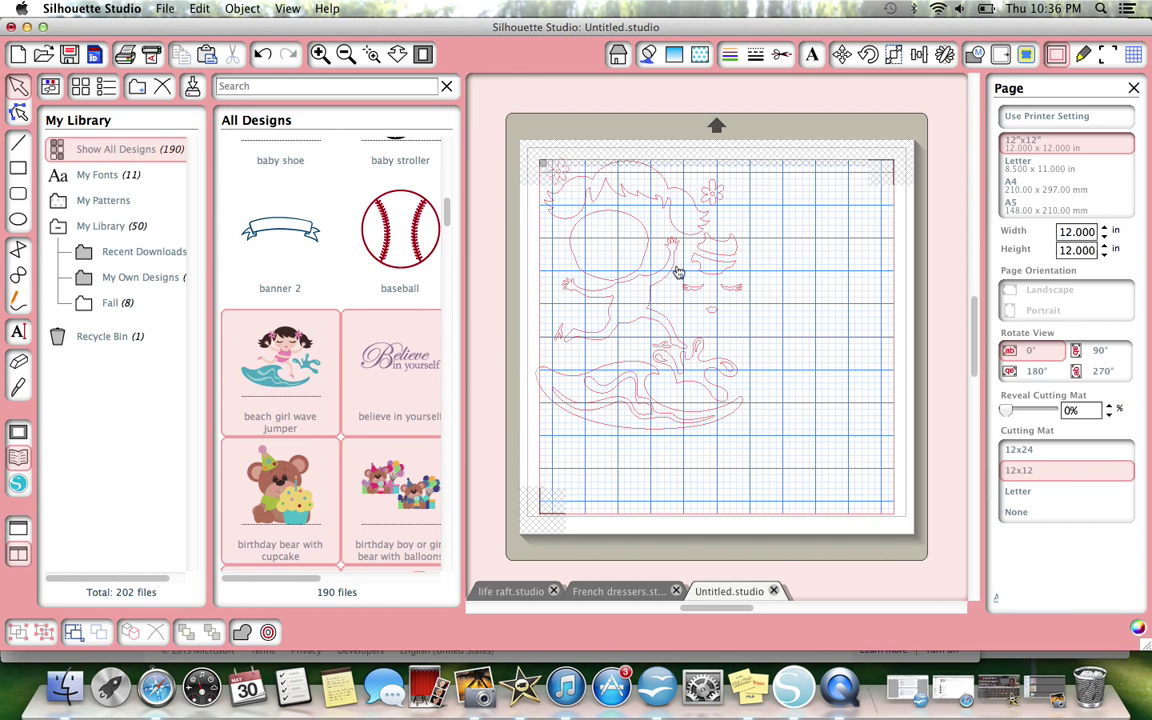
{"action": "right_click", "coordinate": [666, 360]}
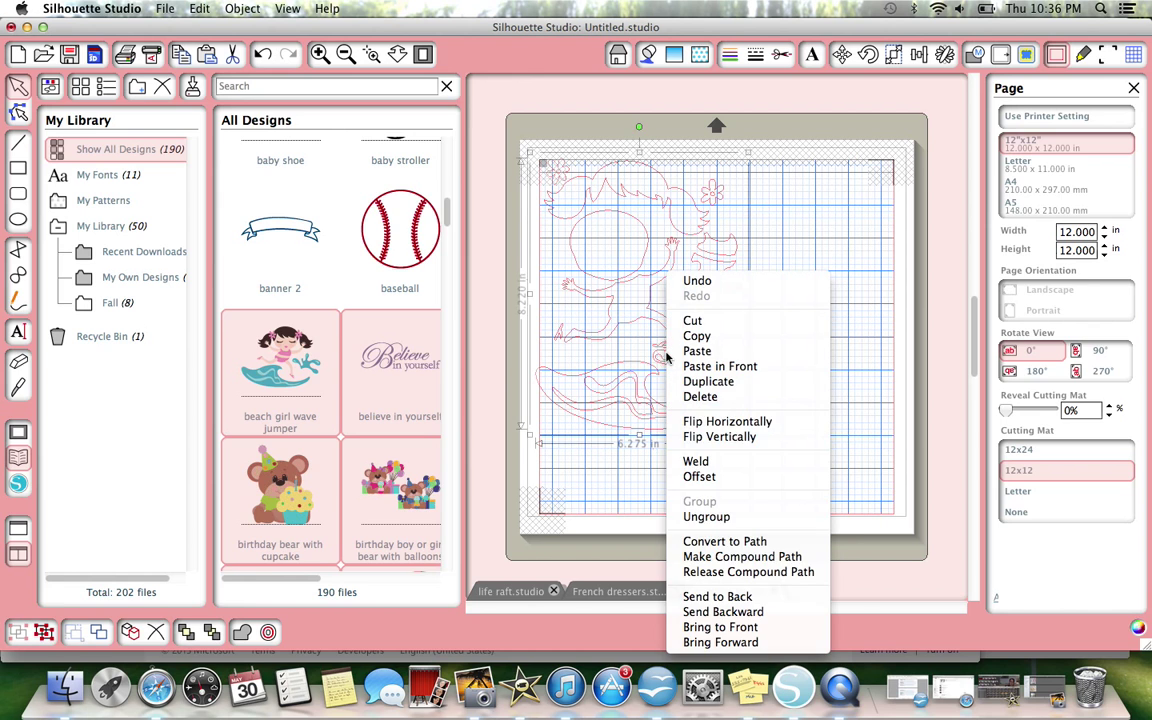
{"action": "left_click", "coordinate": [718, 516]}
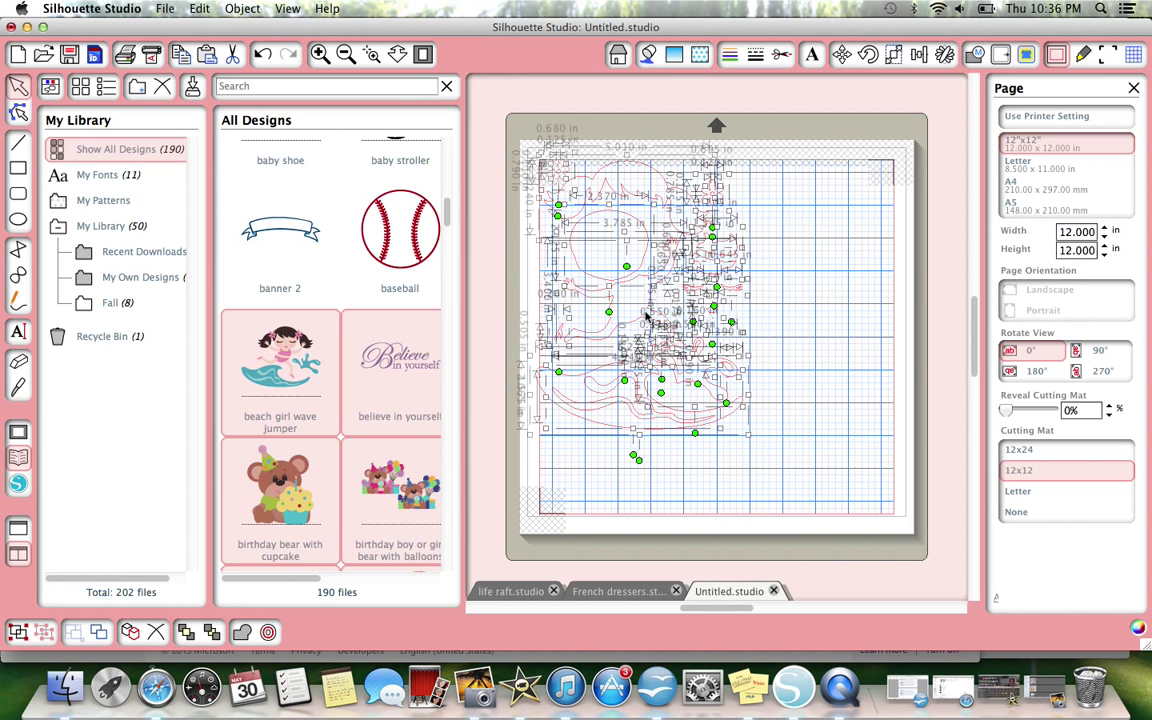
{"action": "left_click", "coordinate": [566, 279]}
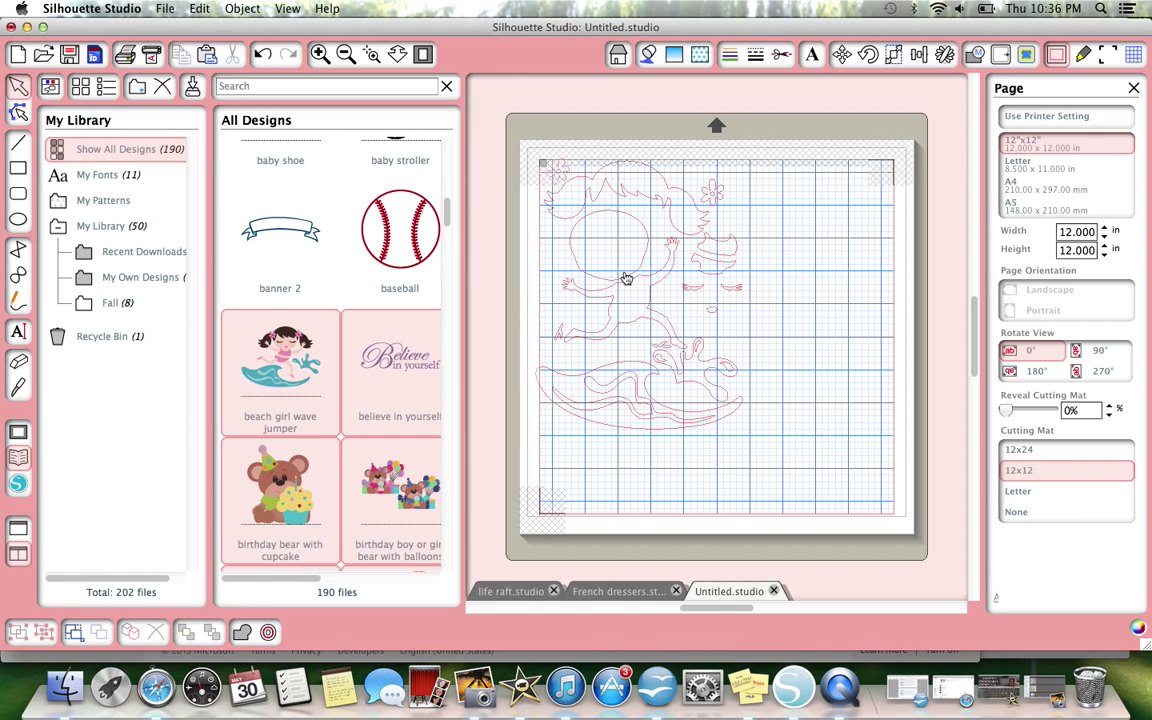
Move the circle to the mat's upper right and the squiggle to the right, then select the wave
{"action": "left_click_drag", "start_coordinate": [626, 279], "coordinate": [824, 246]}
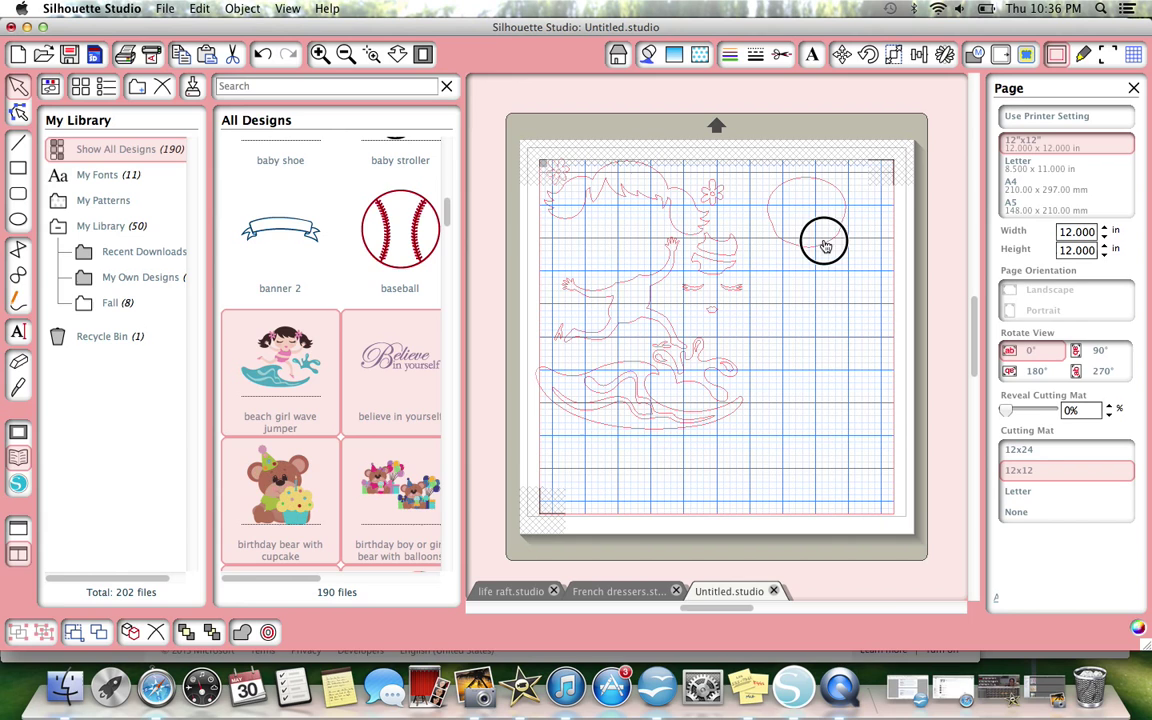
{"action": "left_click", "coordinate": [597, 301]}
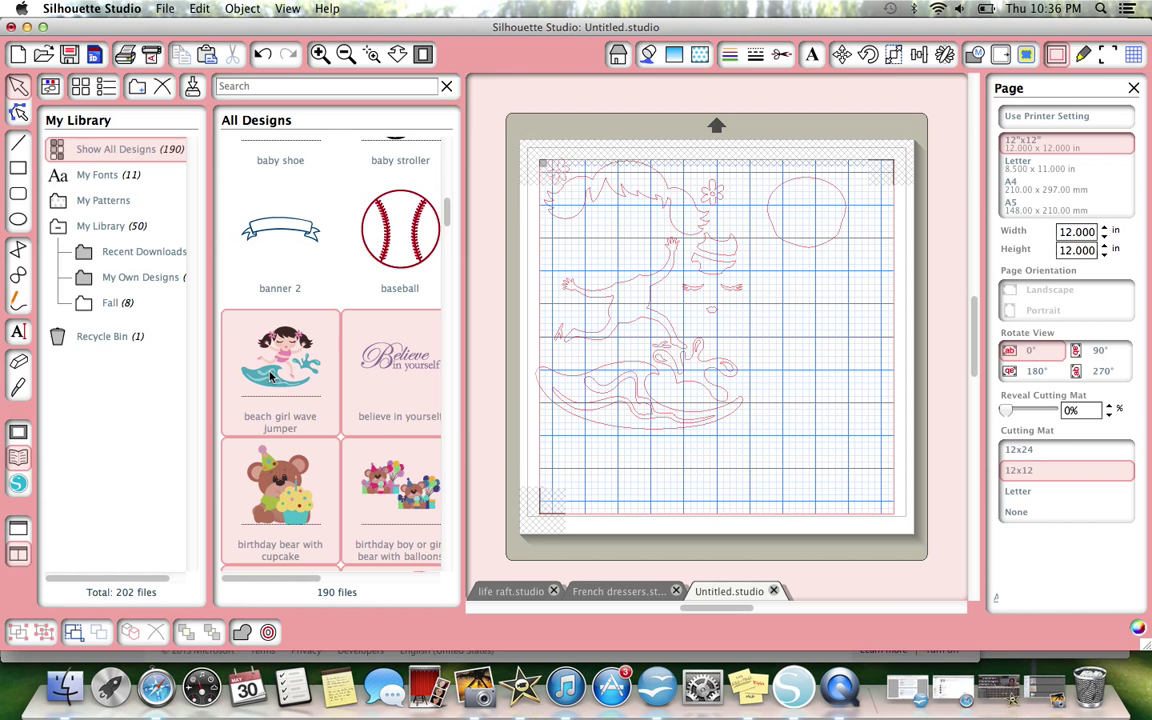
{"action": "left_click", "coordinate": [561, 389]}
{"action": "left_click_drag", "start_coordinate": [561, 389], "coordinate": [746, 316]}
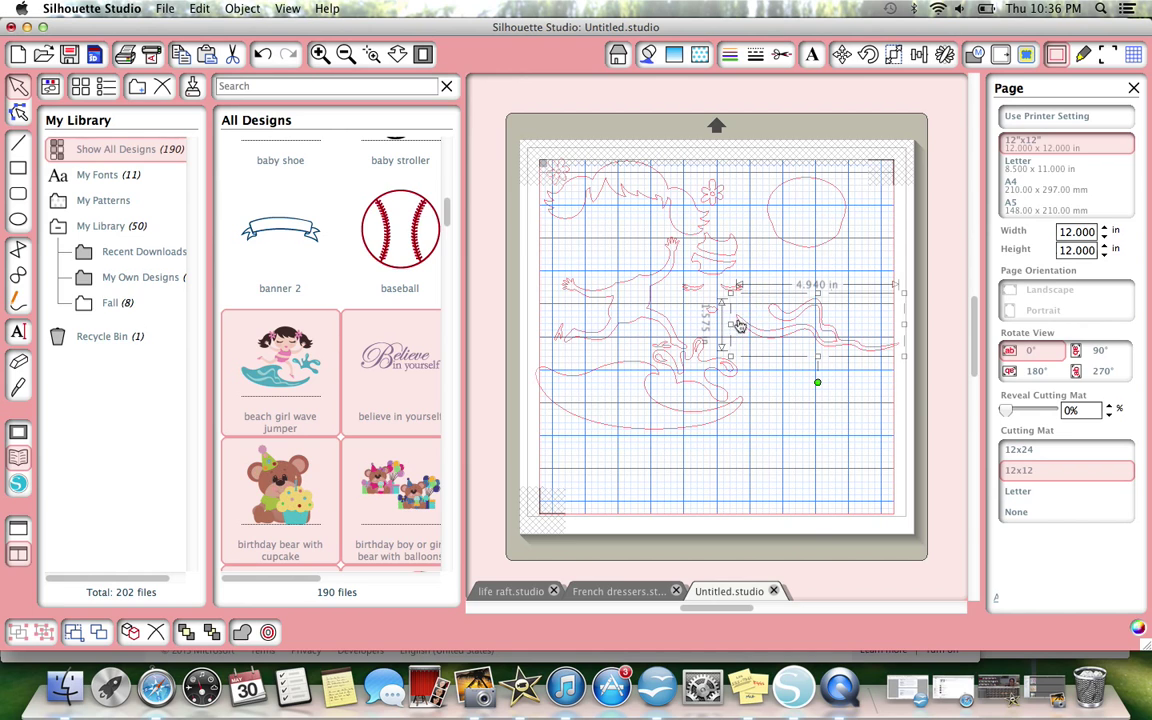
{"action": "left_click", "coordinate": [634, 422]}
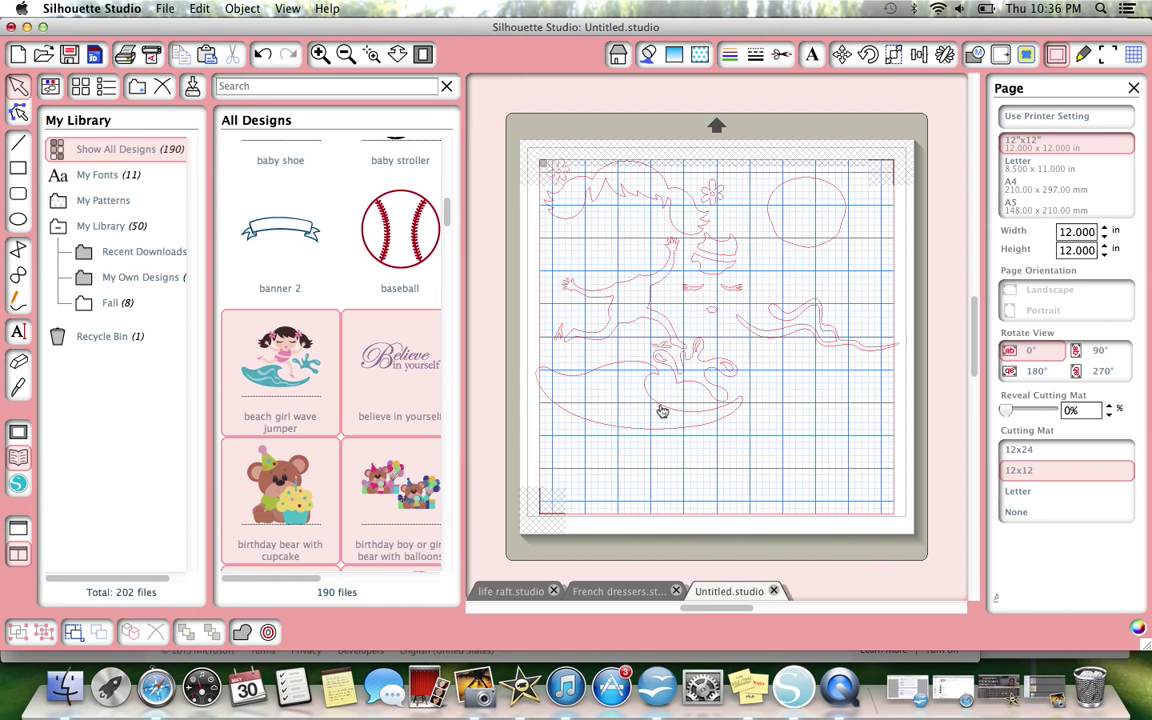
{"action": "left_click", "coordinate": [662, 409]}
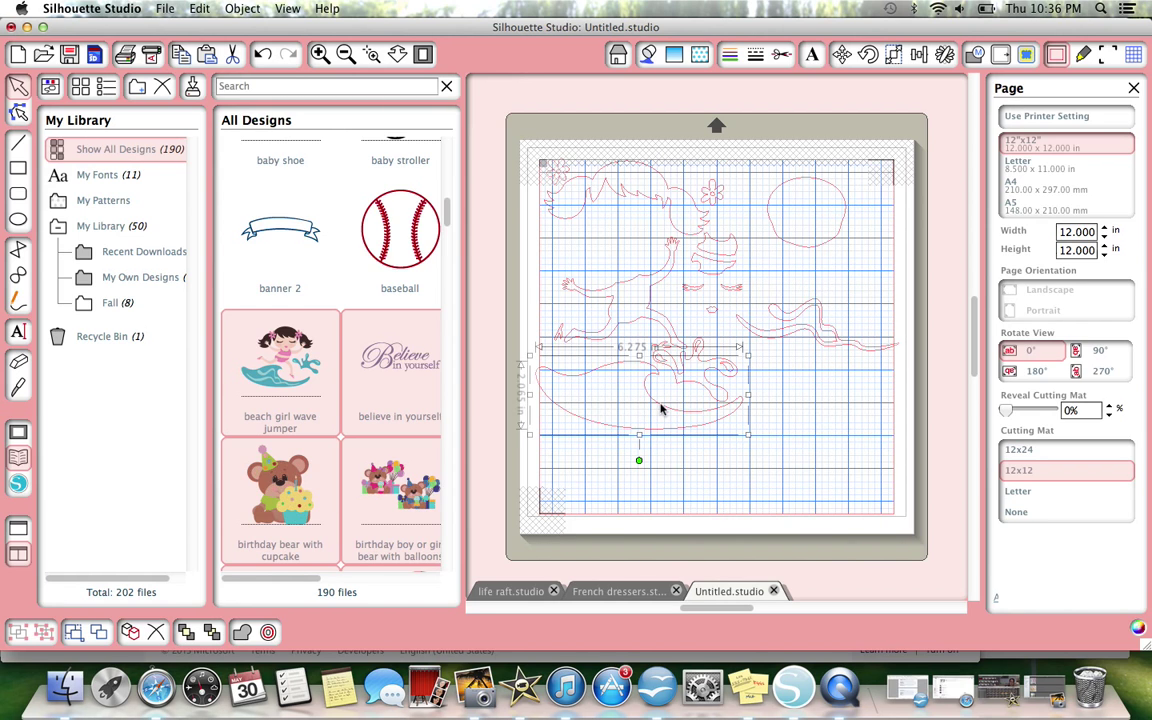
Fill the wave shape blue and the squiggle piece light blue
{"action": "left_click", "coordinate": [648, 57]}
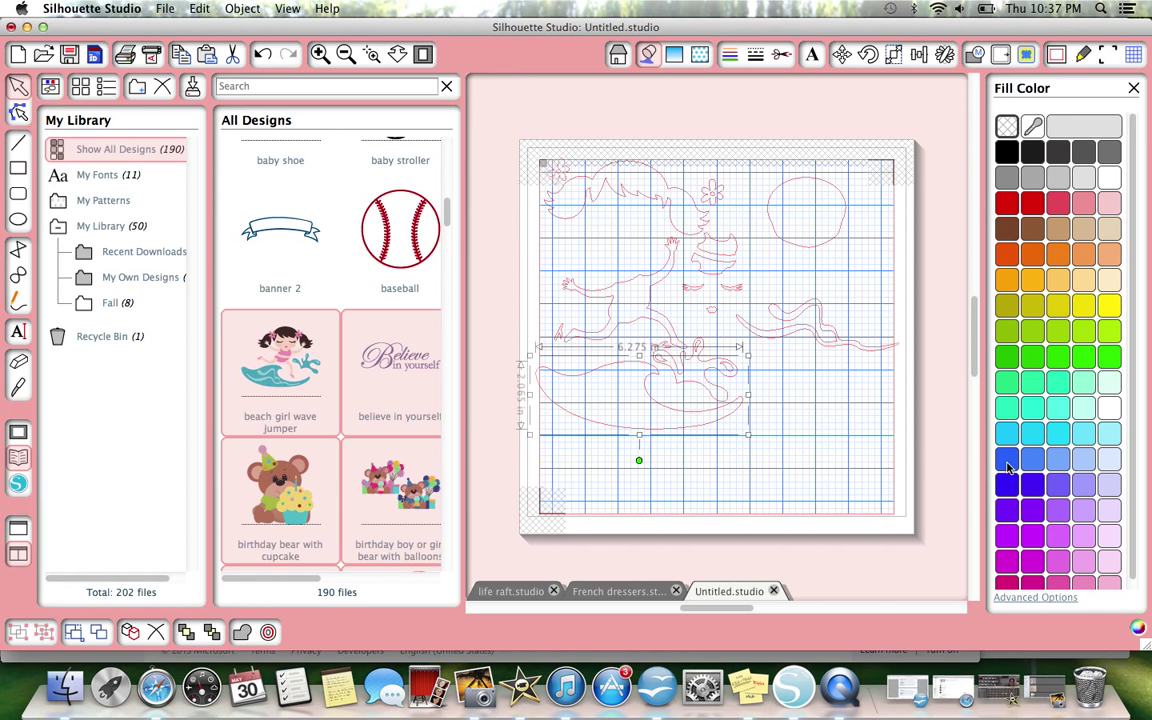
{"action": "left_click", "coordinate": [1007, 460]}
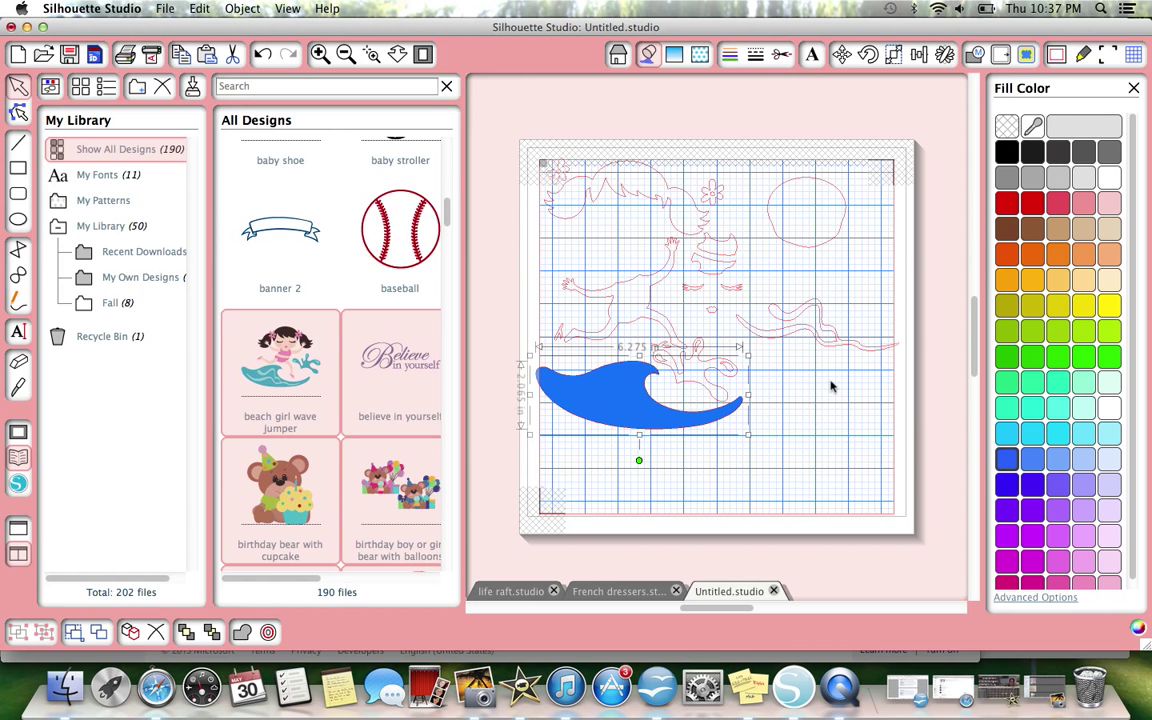
{"action": "left_click", "coordinate": [784, 341]}
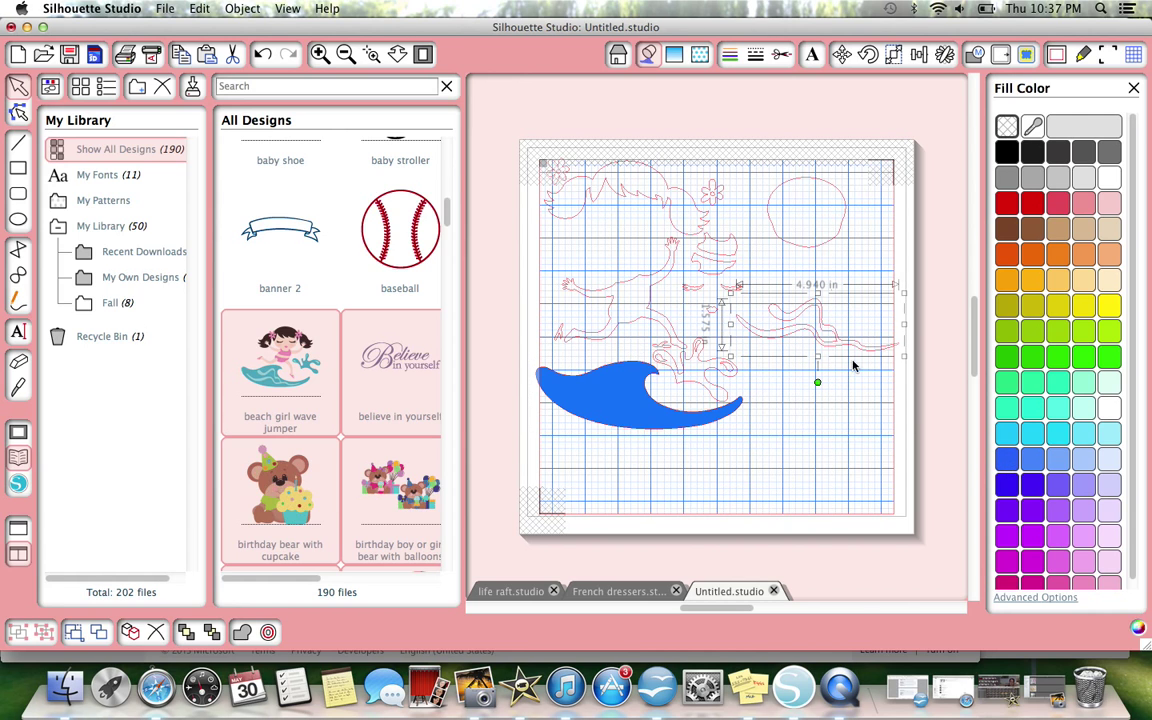
{"action": "left_click", "coordinate": [1108, 442]}
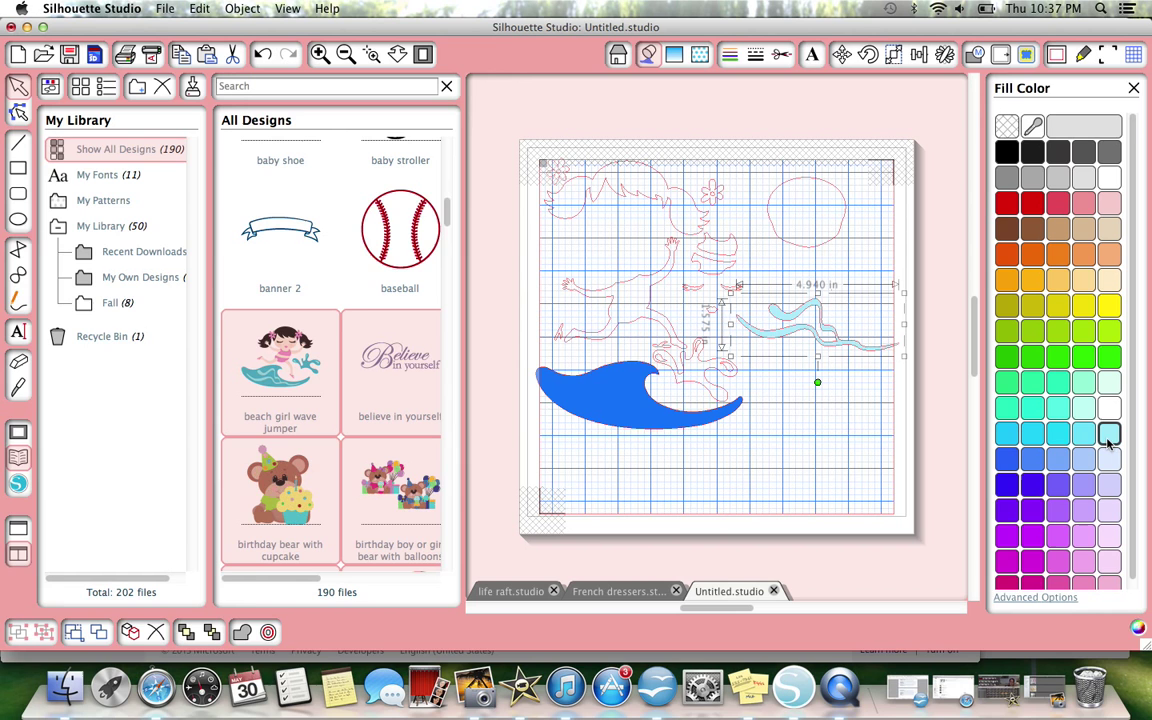
Shift the light-blue squiggle, move the blue wave to the mat's bottom, and park the pink piece above the mat
{"action": "left_click", "coordinate": [820, 345]}
{"action": "mouse_move", "coordinate": [820, 345]}
{"action": "left_mouse_down"}
{"action": "mouse_move", "coordinate": [771, 375]}
{"action": "mouse_move", "coordinate": [643, 403]}
{"action": "mouse_move", "coordinate": [636, 420]}
{"action": "mouse_move", "coordinate": [854, 311]}
{"action": "mouse_move", "coordinate": [812, 341]}
{"action": "left_mouse_up"}
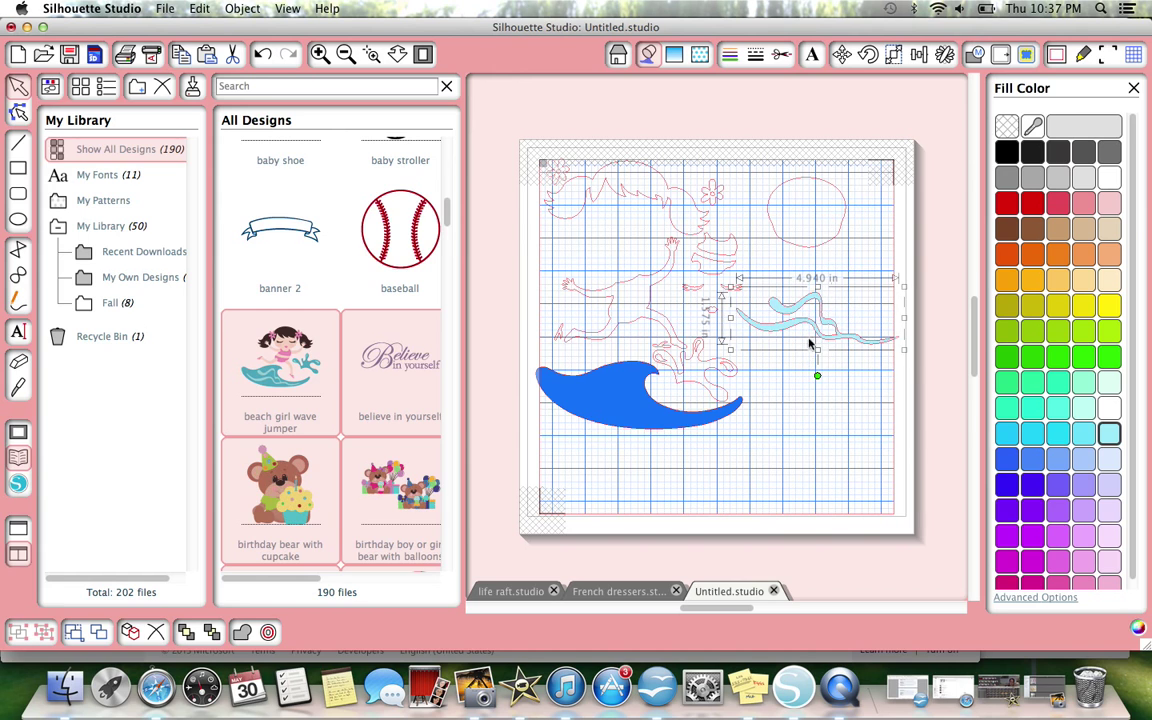
{"action": "left_click_drag", "start_coordinate": [625, 414], "coordinate": [651, 485]}
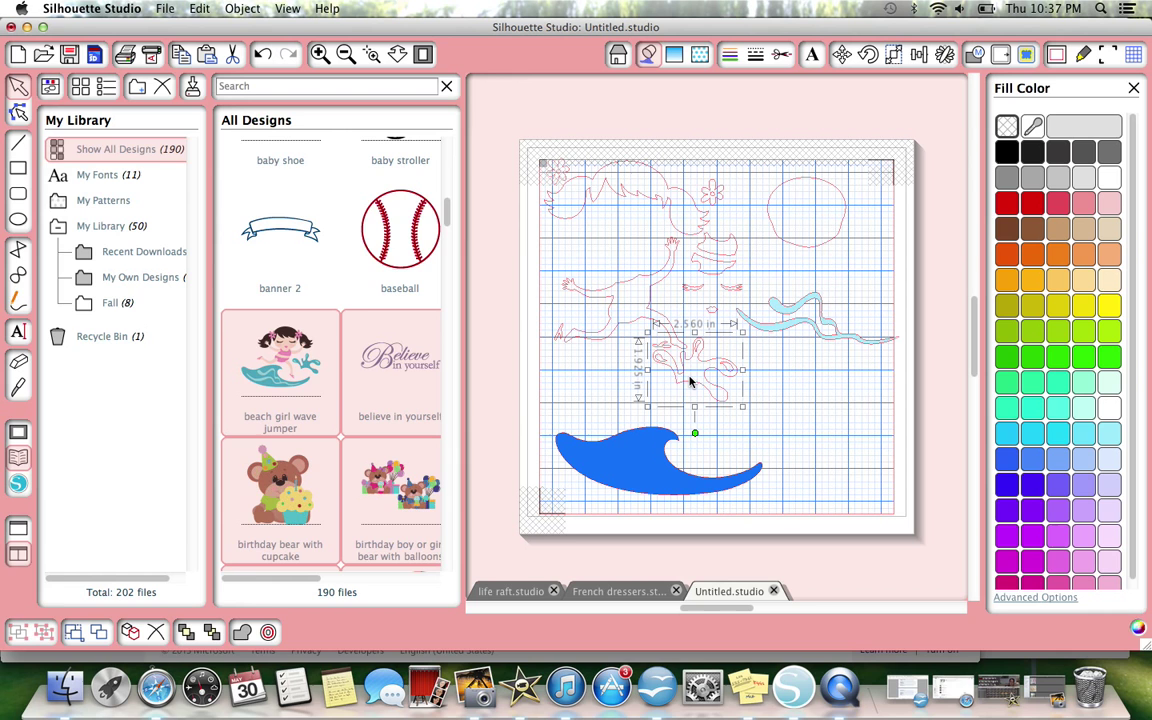
{"action": "left_click_drag", "start_coordinate": [690, 380], "coordinate": [517, 210]}
{"action": "left_click_drag", "start_coordinate": [588, 145], "coordinate": [733, 97]}
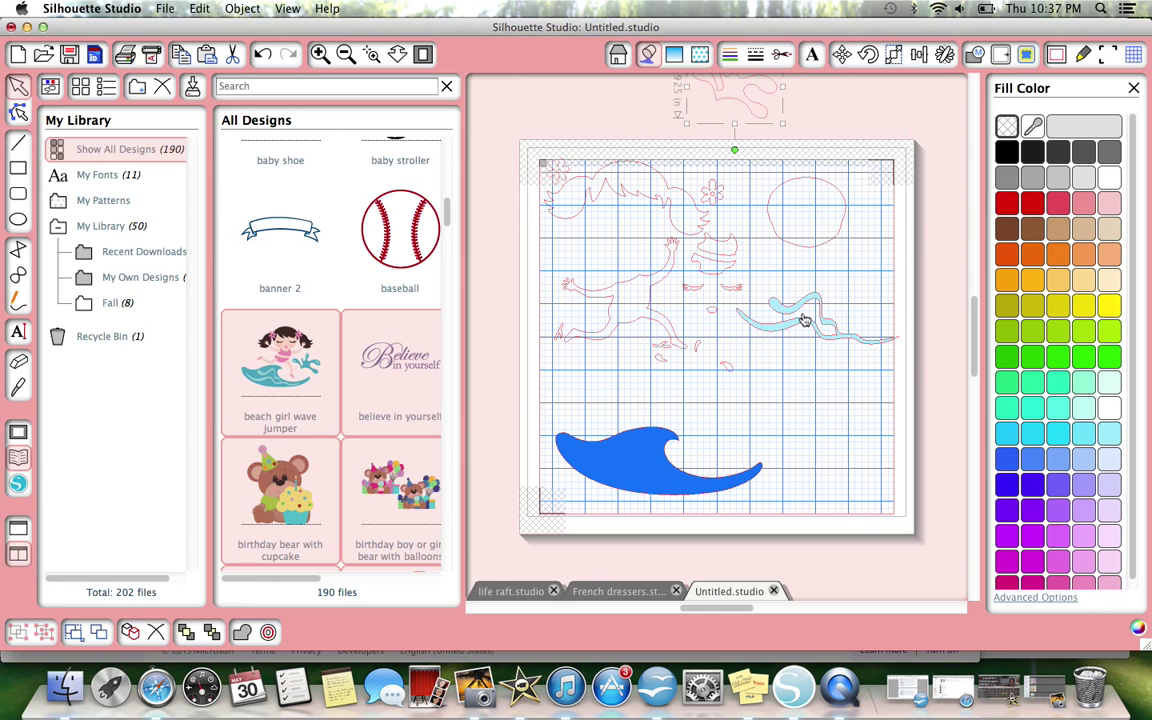
Place the light-blue swirl on the wave, then fill the girl's hair brown and move it above the wave
{"action": "mouse_move", "coordinate": [805, 322]}
{"action": "left_mouse_down"}
{"action": "mouse_move", "coordinate": [789, 363]}
{"action": "mouse_move", "coordinate": [602, 465]}
{"action": "mouse_move", "coordinate": [627, 465]}
{"action": "left_mouse_up"}
{"action": "left_click", "coordinate": [648, 214]}
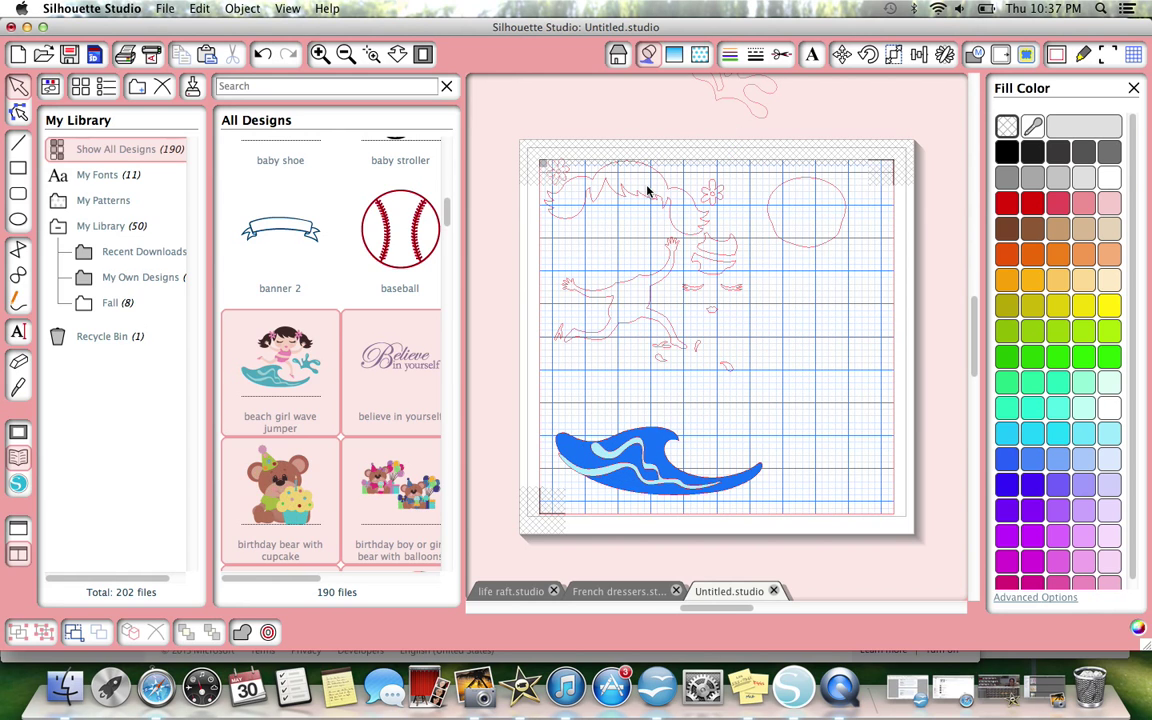
{"action": "left_click", "coordinate": [645, 192]}
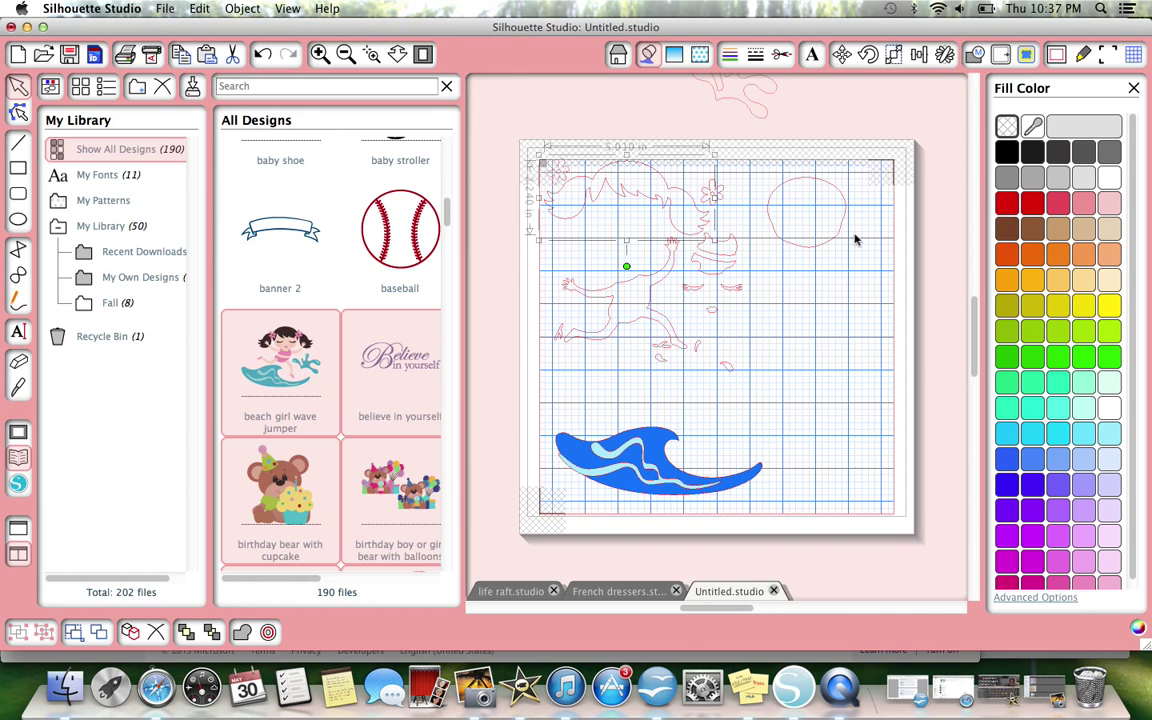
{"action": "left_click", "coordinate": [1032, 228]}
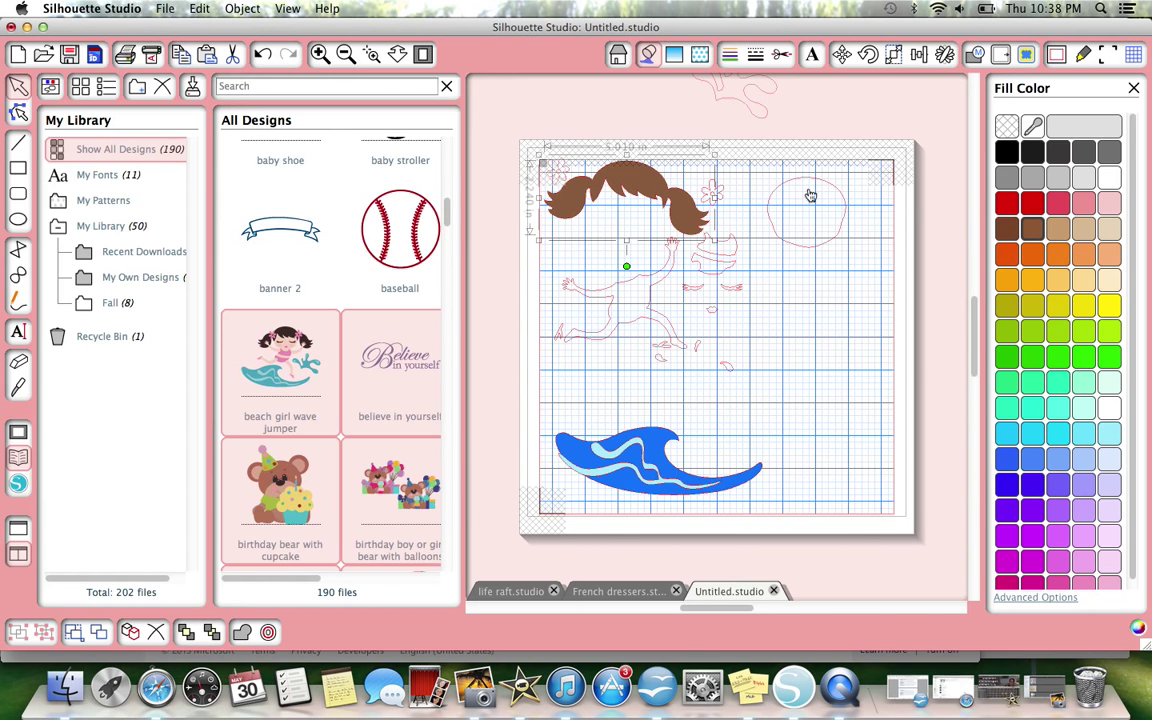
{"action": "left_click_drag", "start_coordinate": [635, 207], "coordinate": [799, 384]}
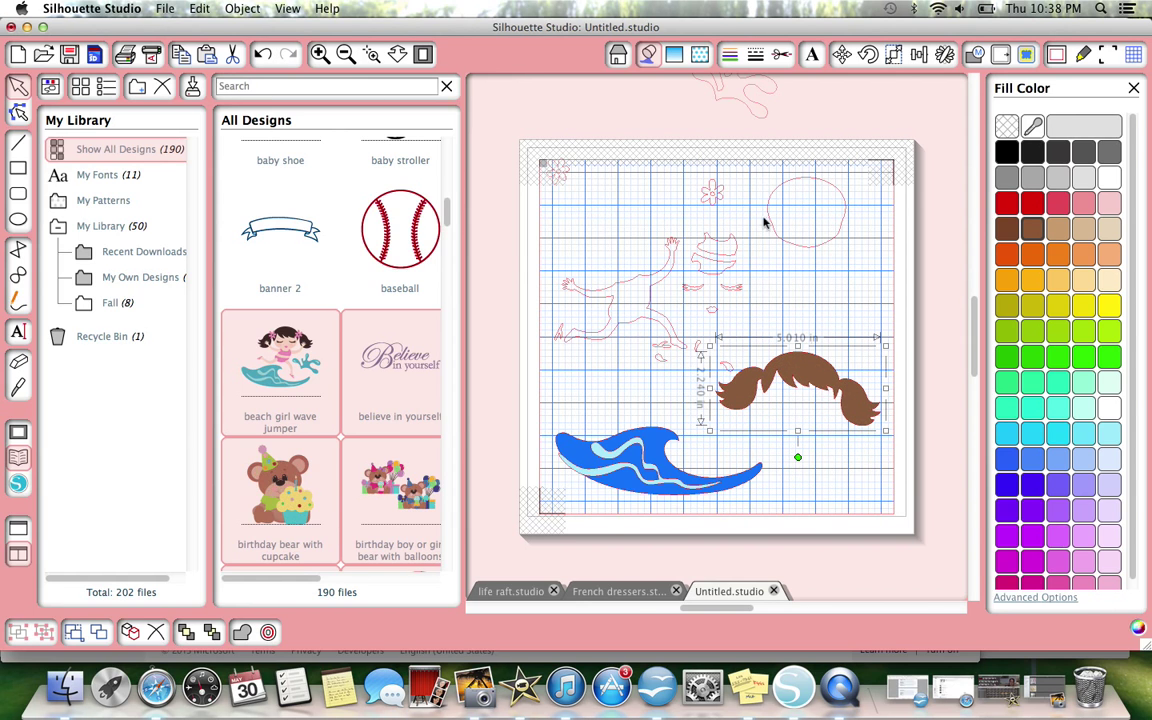
Fill the running figure's body light tan and close the design library panel
{"action": "left_click", "coordinate": [669, 279]}
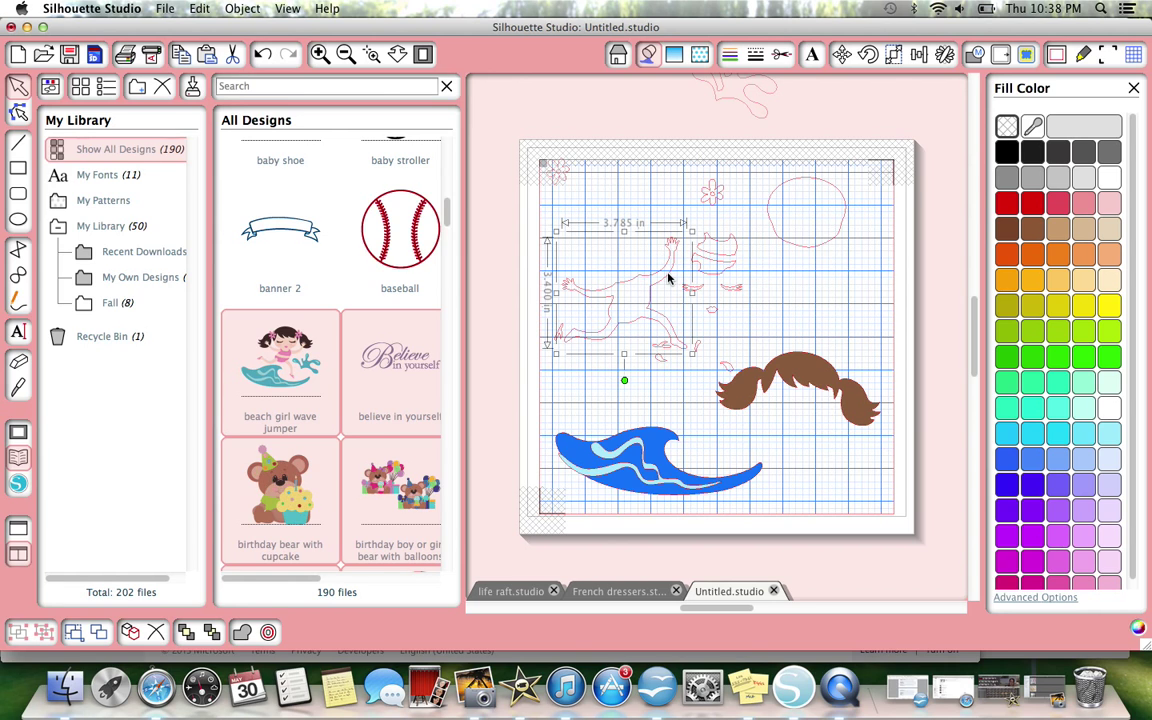
{"action": "left_click", "coordinate": [1062, 232]}
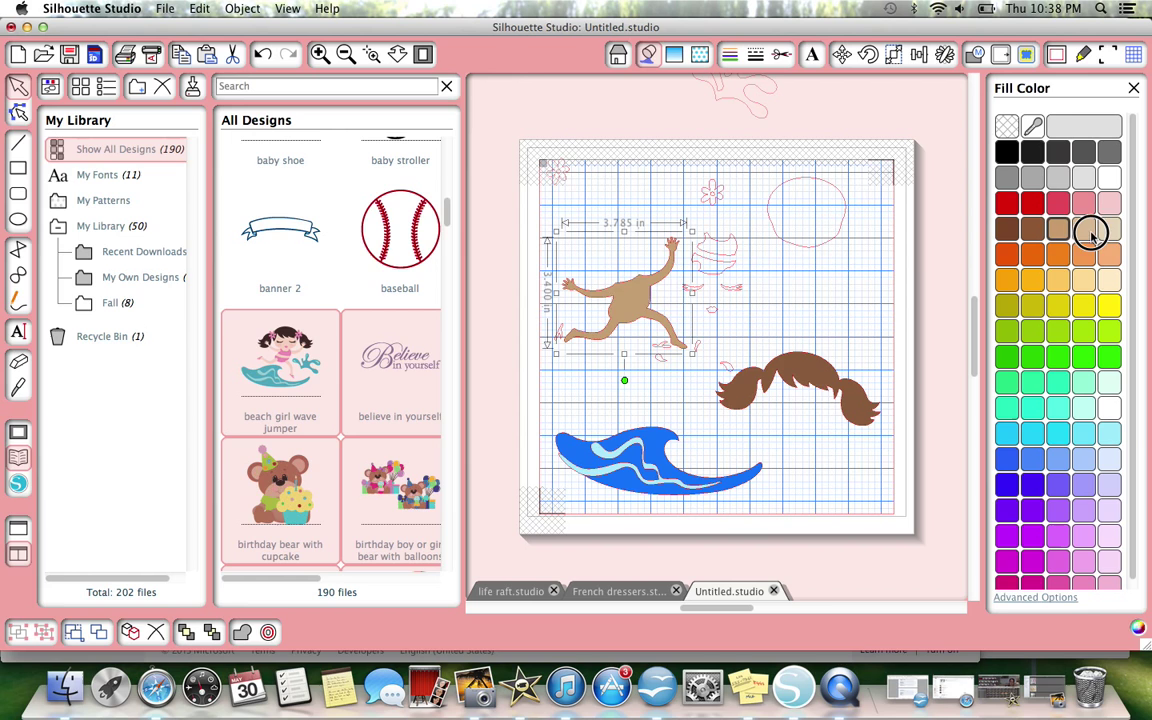
{"action": "left_click", "coordinate": [1085, 230]}
{"action": "left_click", "coordinate": [792, 240]}
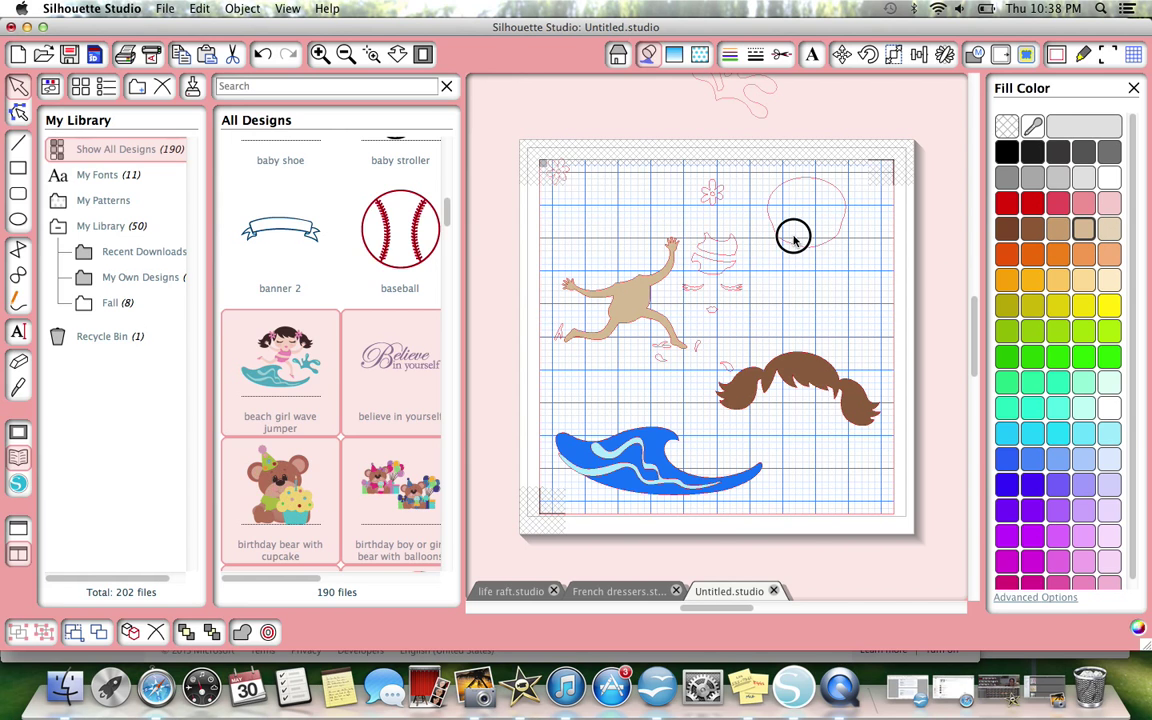
{"action": "left_click", "coordinate": [788, 245]}
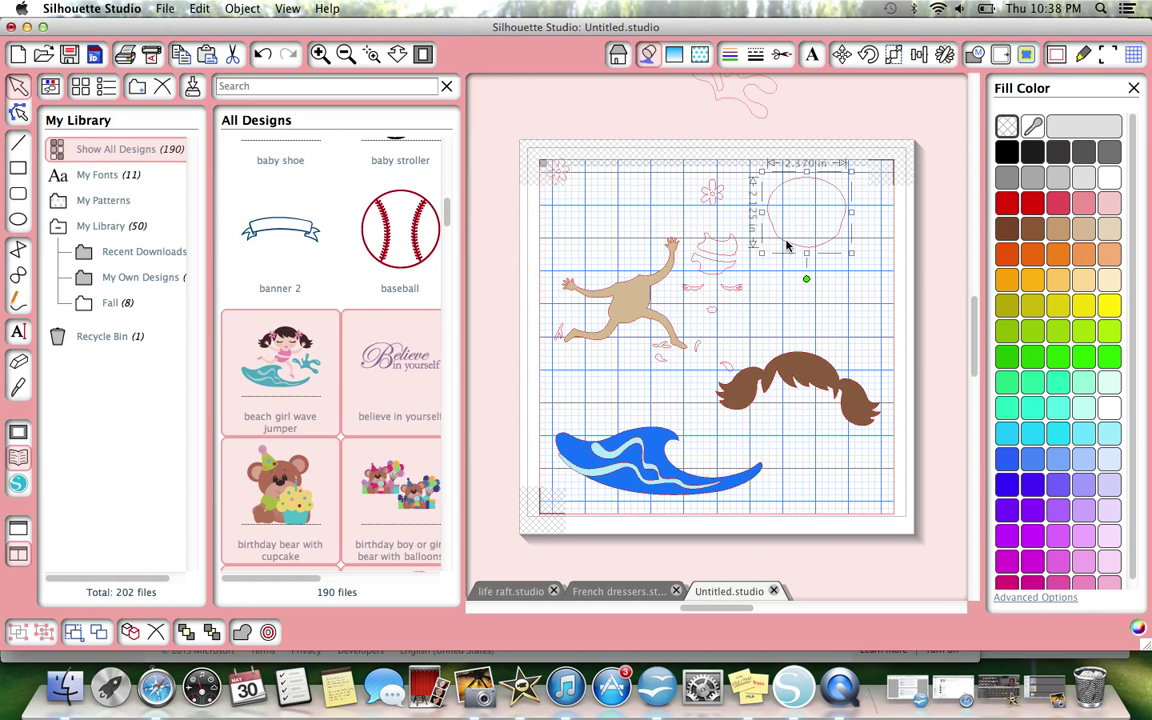
{"action": "left_click", "coordinate": [718, 282]}
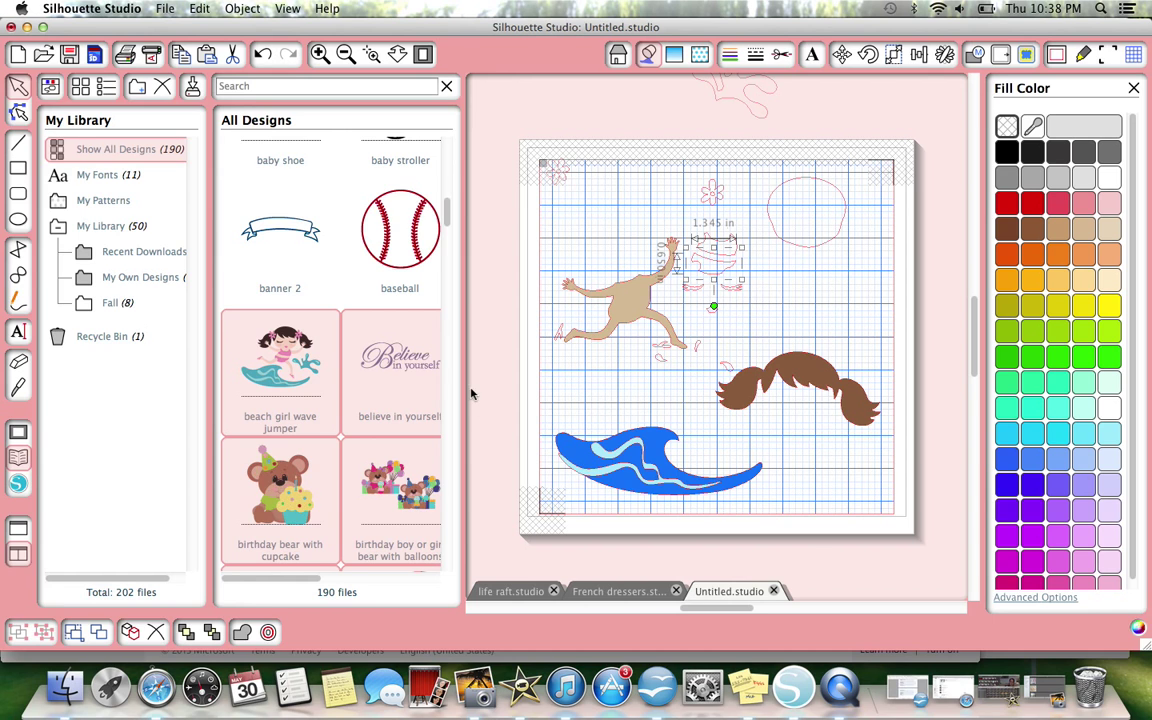
{"action": "left_click", "coordinate": [446, 87]}
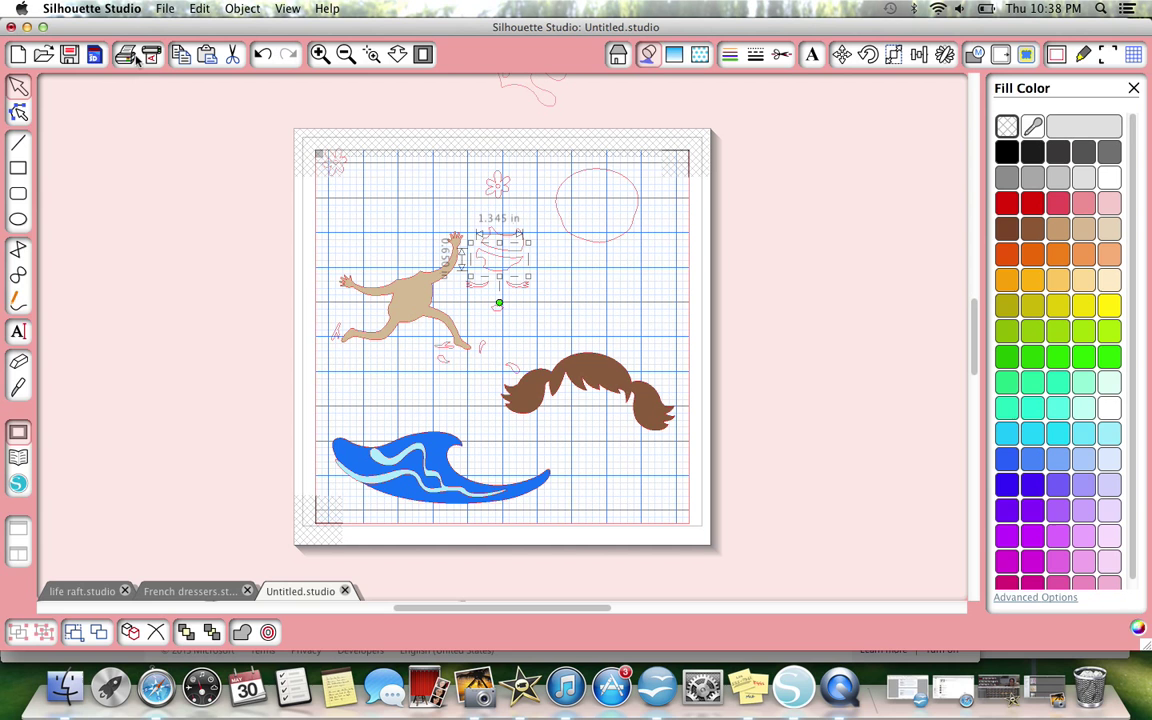
Start a new blank document and show the library beside its drawing area
{"action": "left_click", "coordinate": [18, 54]}
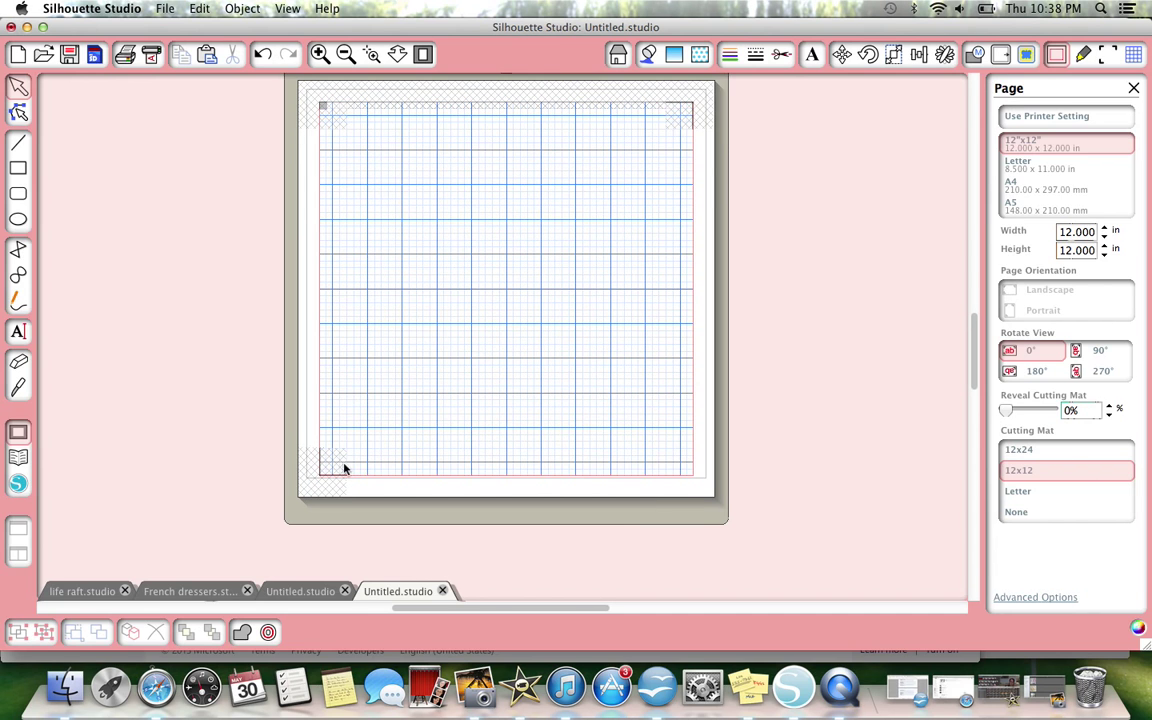
{"action": "left_click", "coordinate": [19, 458]}
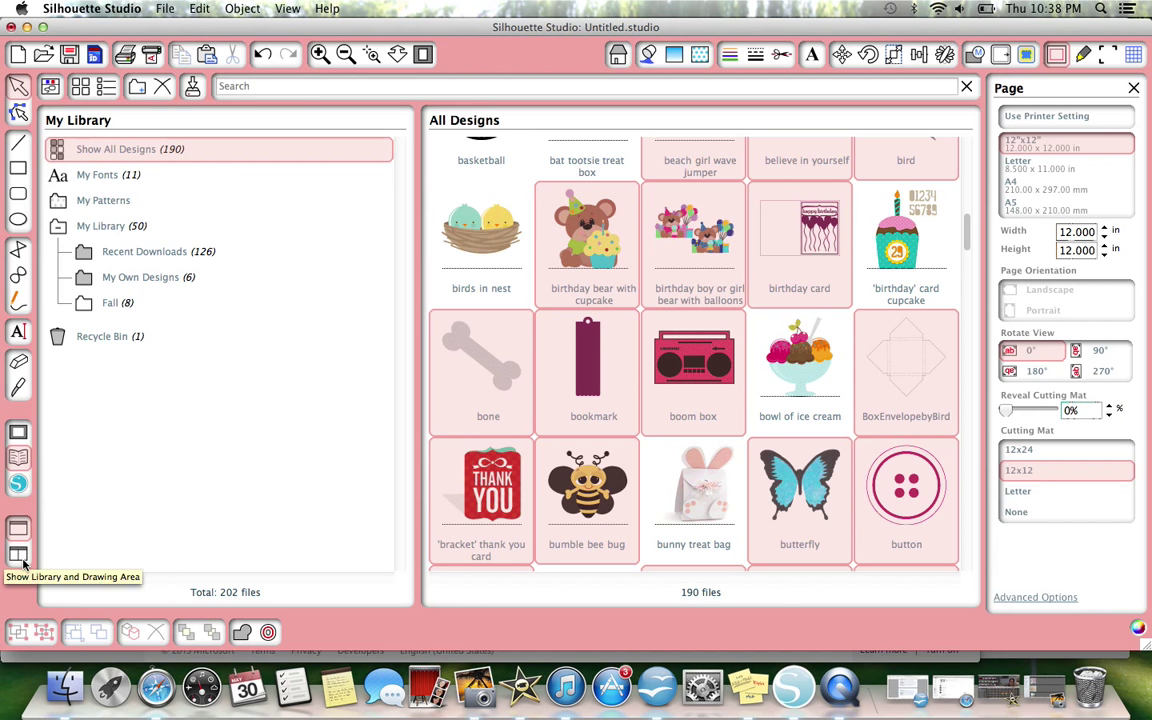
{"action": "left_click", "coordinate": [20, 556]}
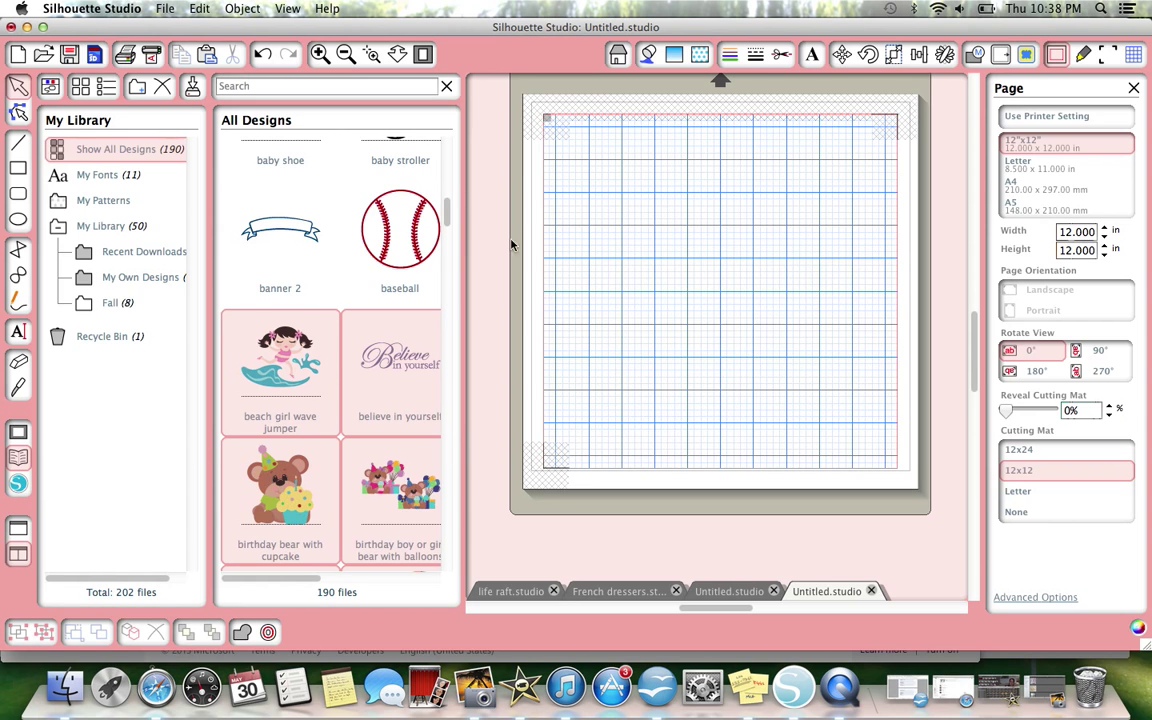
Browse All Designs and select the santa box tote design
{"action": "scroll", "coordinate": [299, 437], "scroll_direction": "down", "scroll_amount": 5}
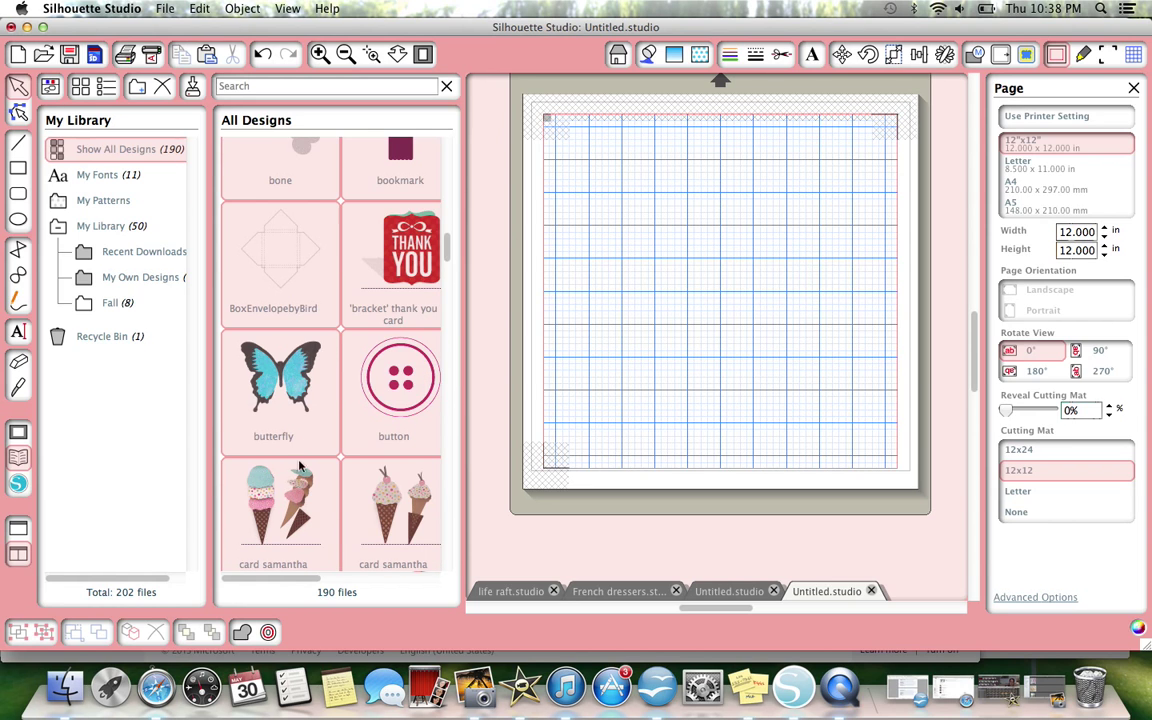
{"action": "left_click_drag", "start_coordinate": [281, 577], "coordinate": [423, 573]}
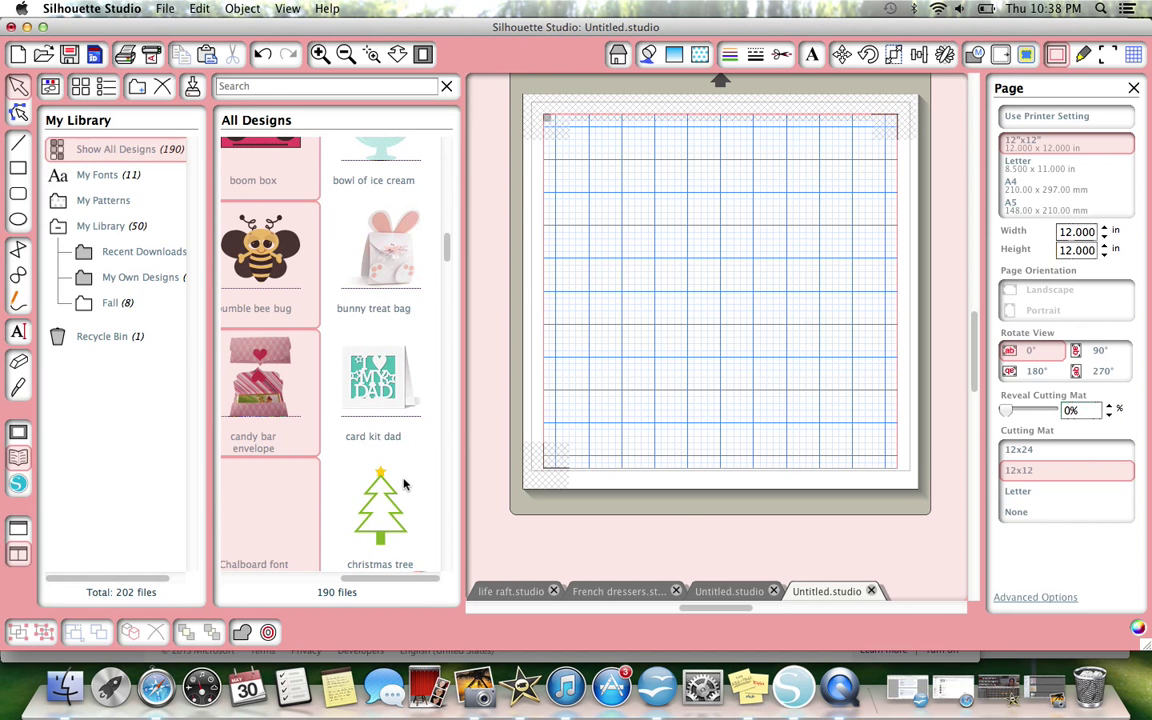
{"action": "scroll", "coordinate": [405, 484], "scroll_direction": "up", "scroll_amount": 4}
{"action": "scroll", "coordinate": [405, 484], "scroll_direction": "up", "scroll_amount": 4}
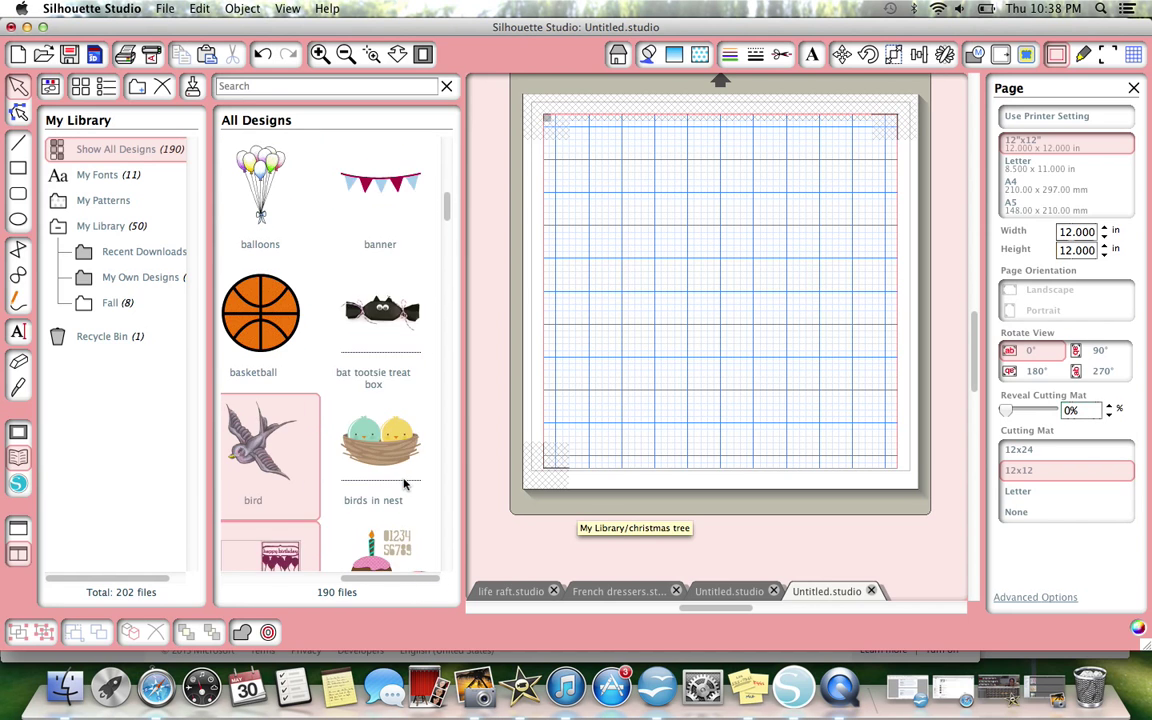
{"action": "scroll", "coordinate": [405, 484], "scroll_direction": "up", "scroll_amount": 5}
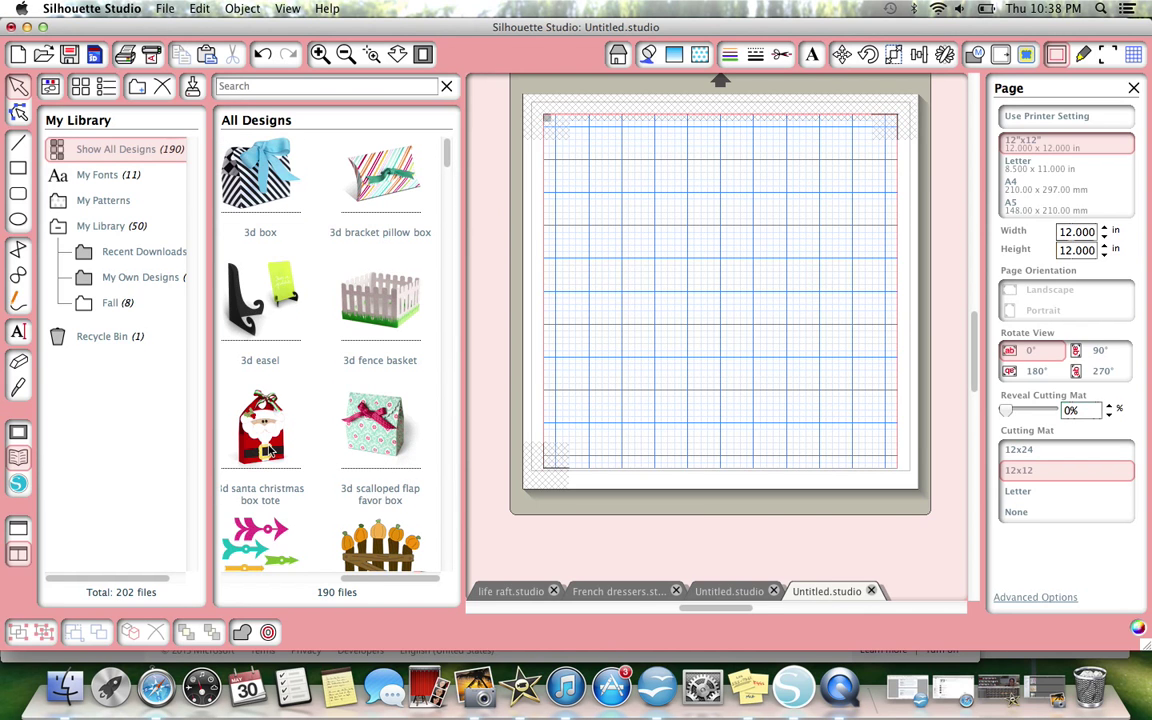
{"action": "left_click", "coordinate": [272, 450]}
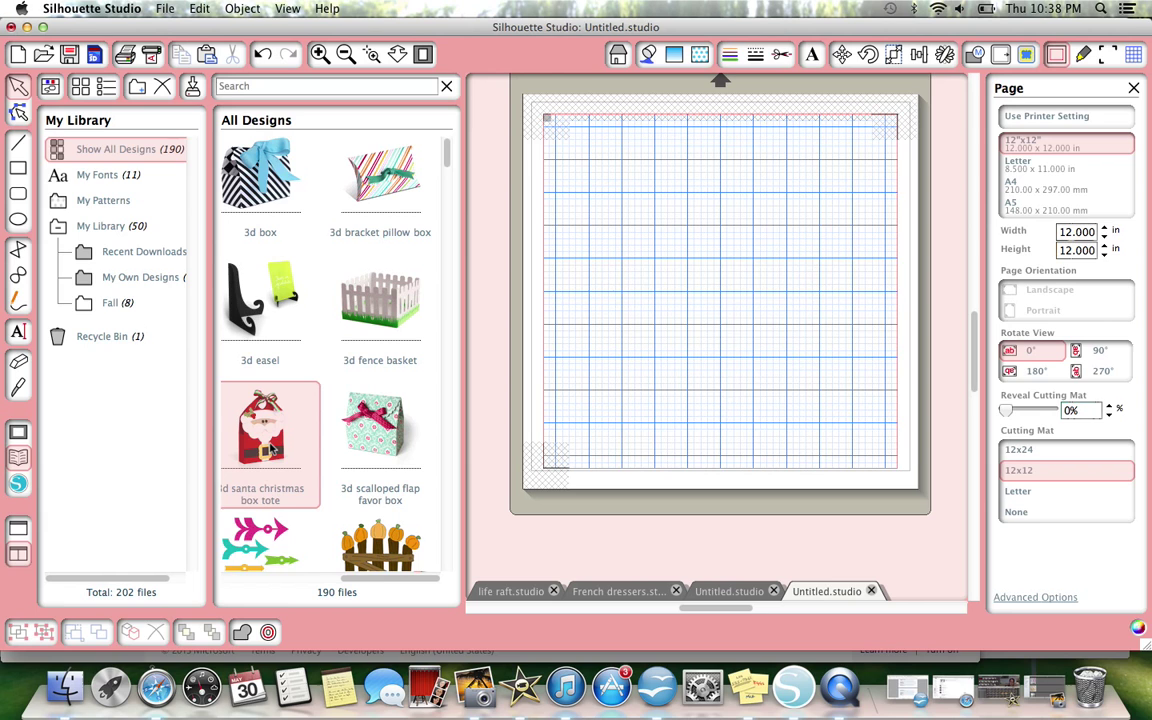